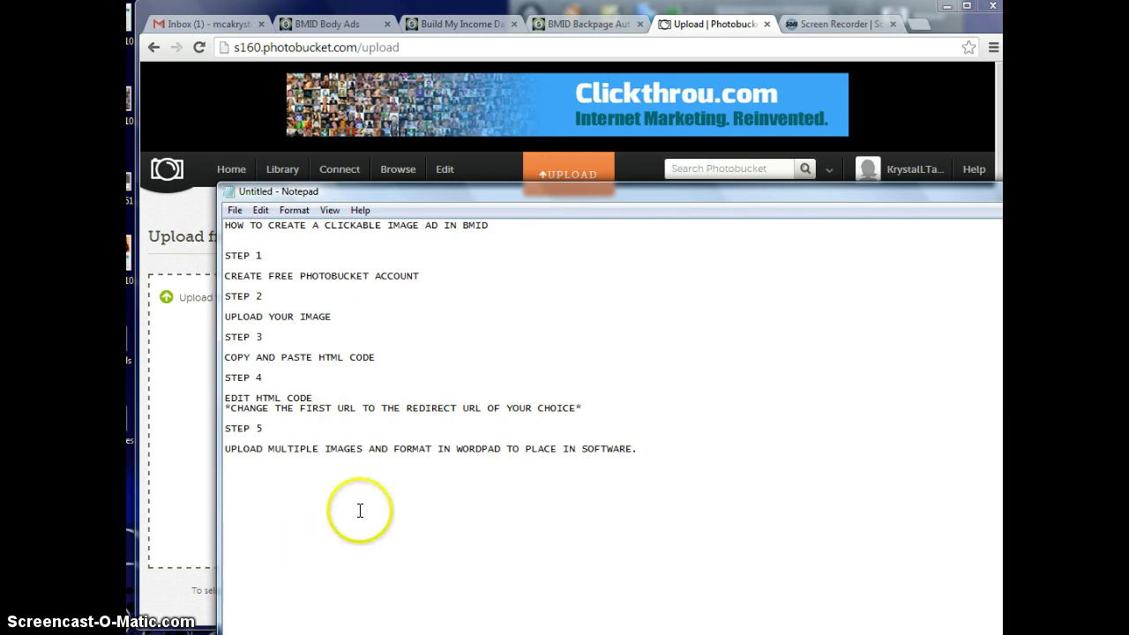
- Upload the ad image from a local folder to Photobucket
click(170, 263)
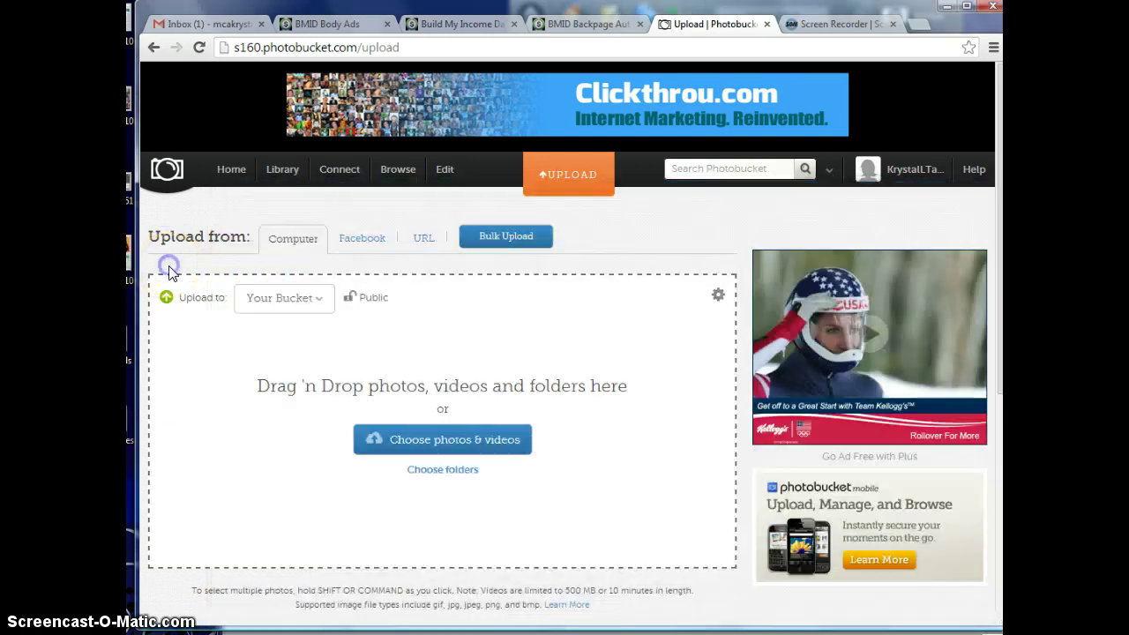
click(561, 190)
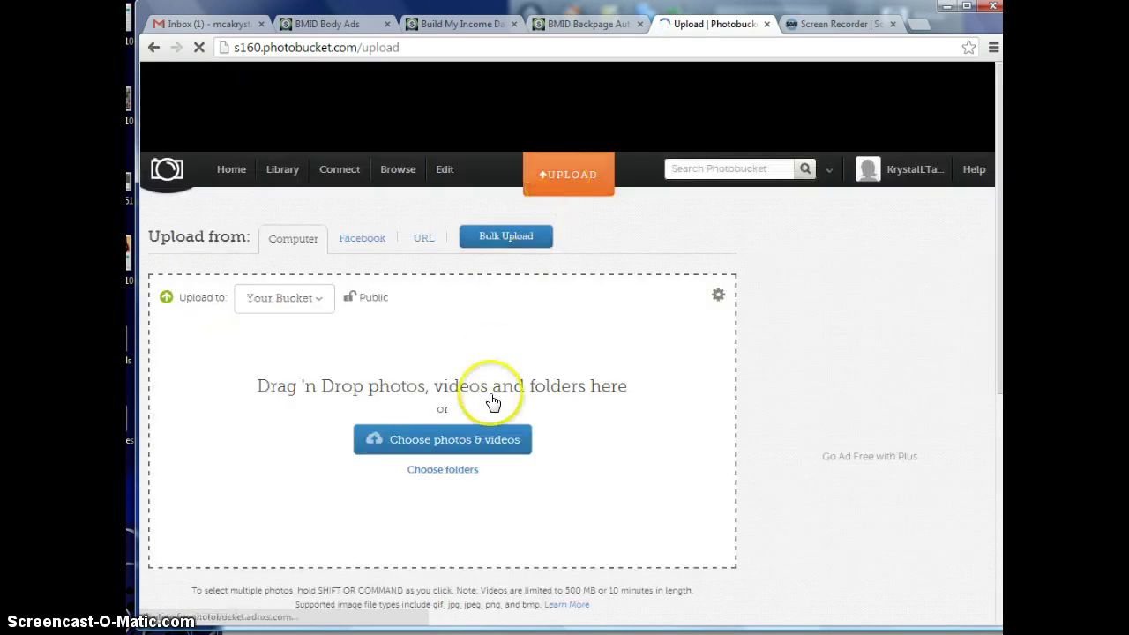
click(479, 436)
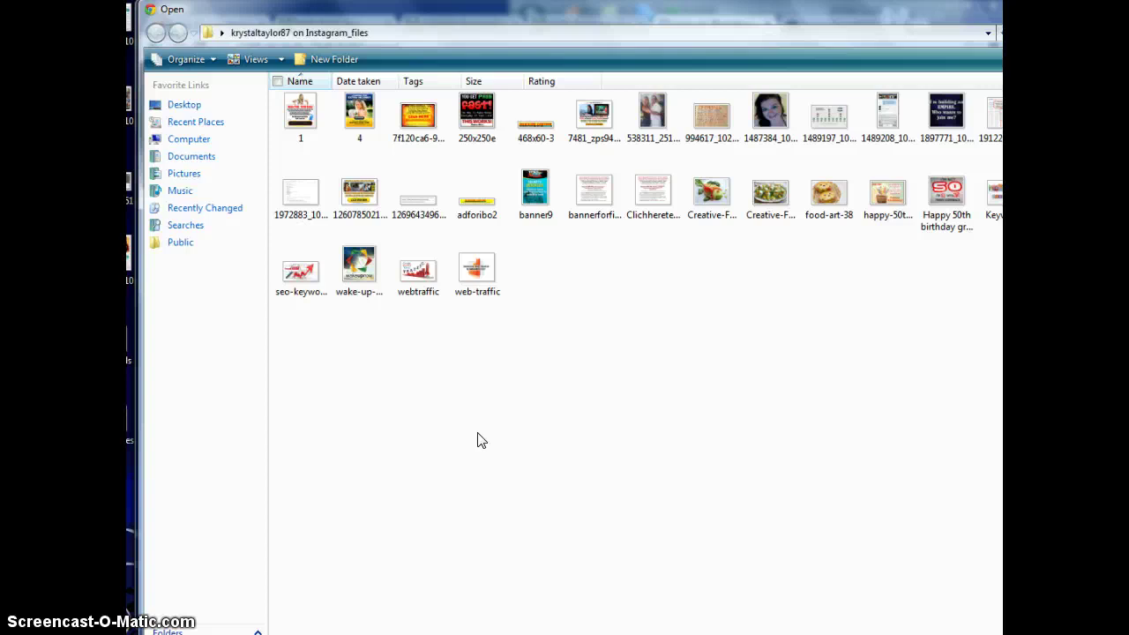
drag(412, 270, 298, 123)
double_click(298, 124)
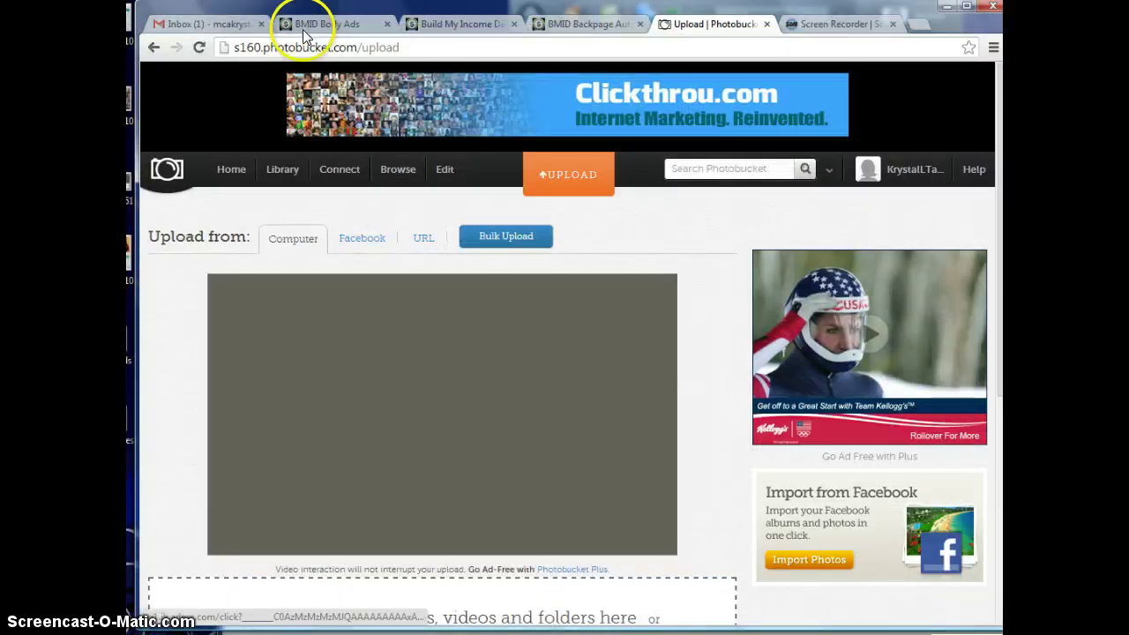
- Check the BMID ad bodies, then view Photobucket's Recent Uploads showing 12 images
click(351, 27)
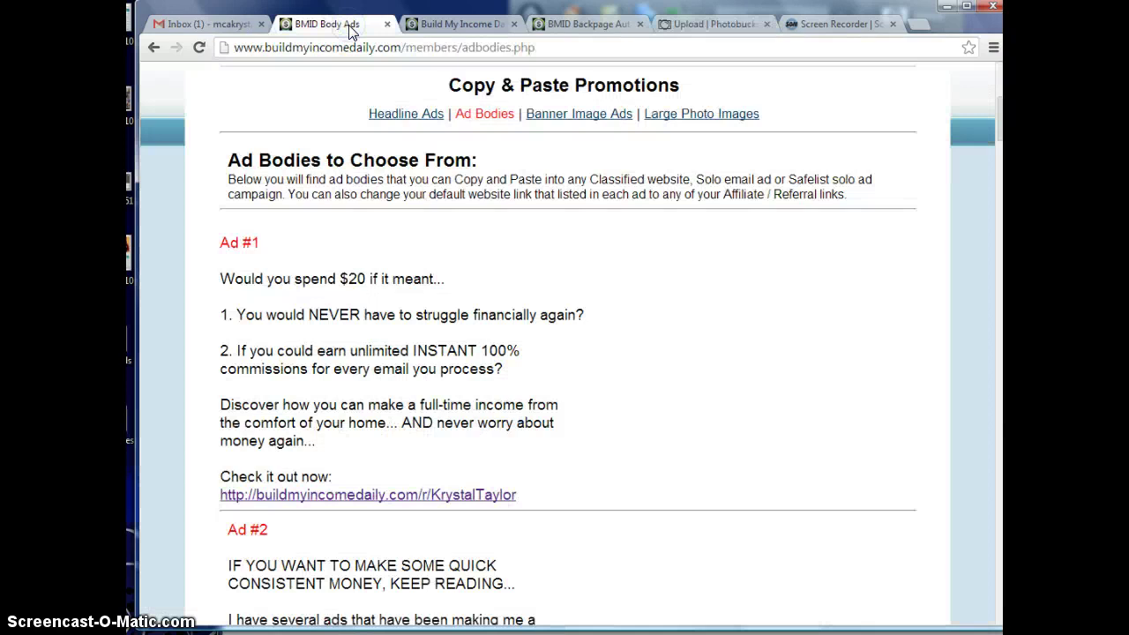
click(434, 87)
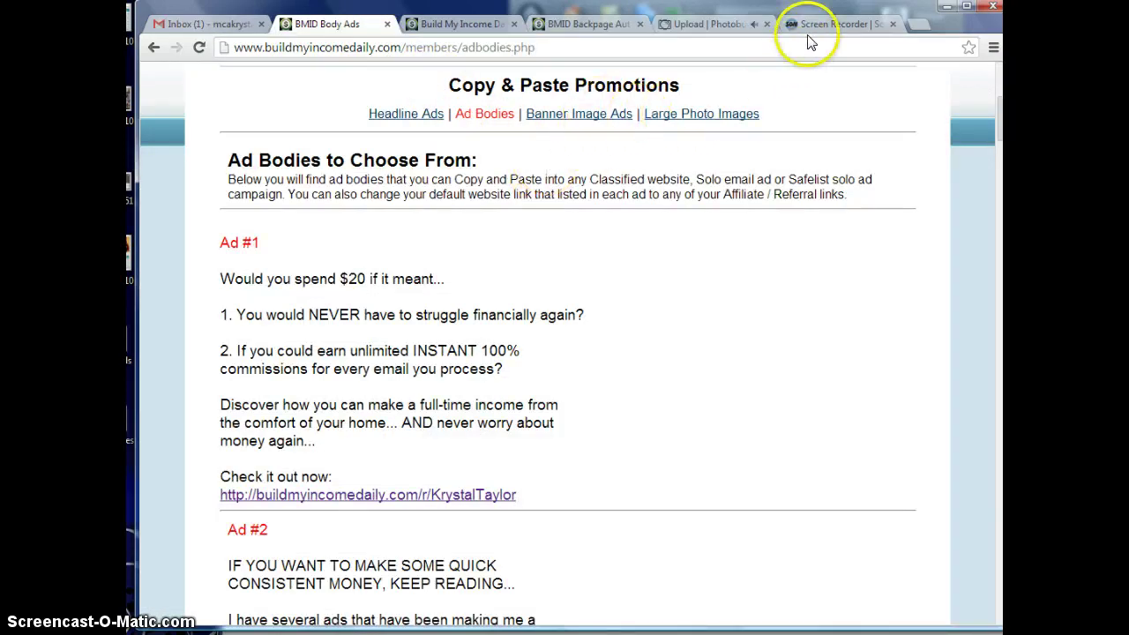
click(715, 26)
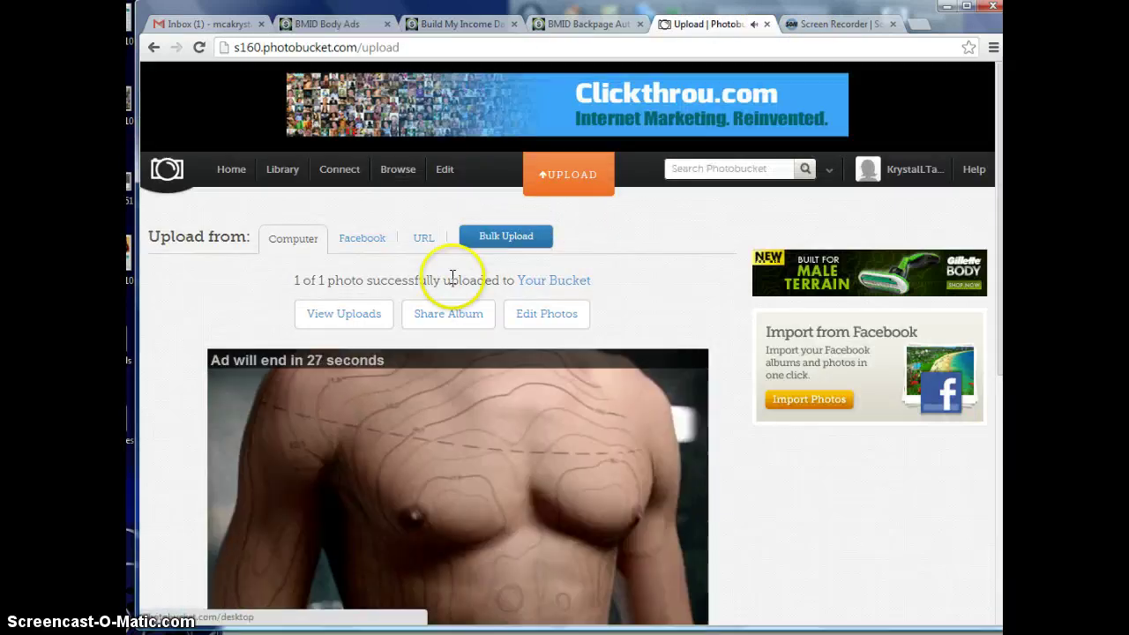
click(373, 321)
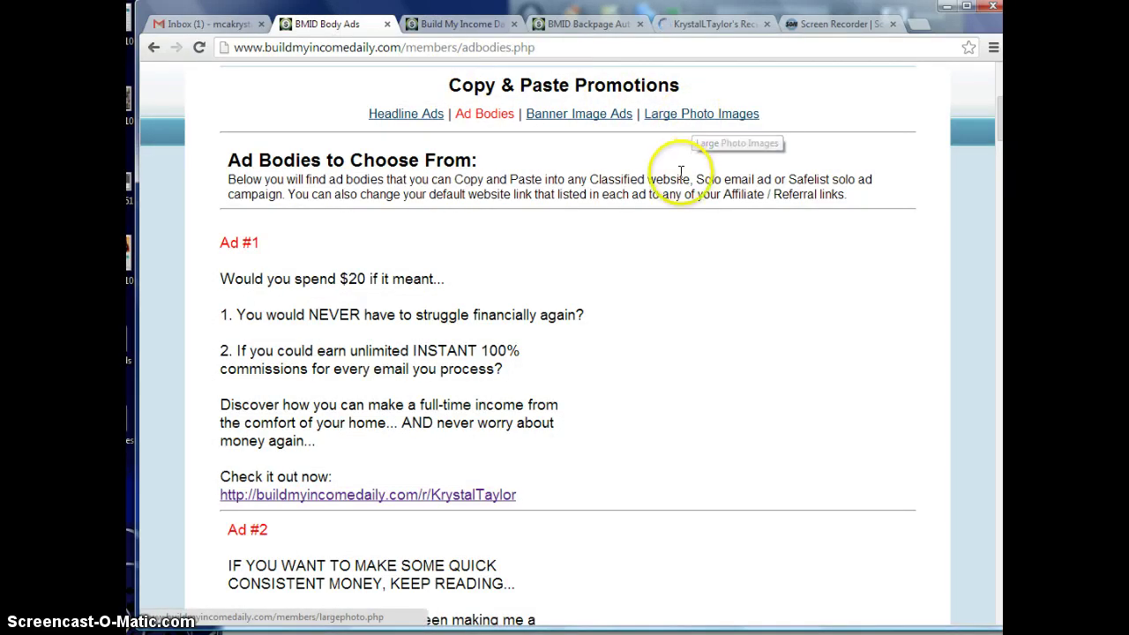
scroll(682, 189, up, 5)
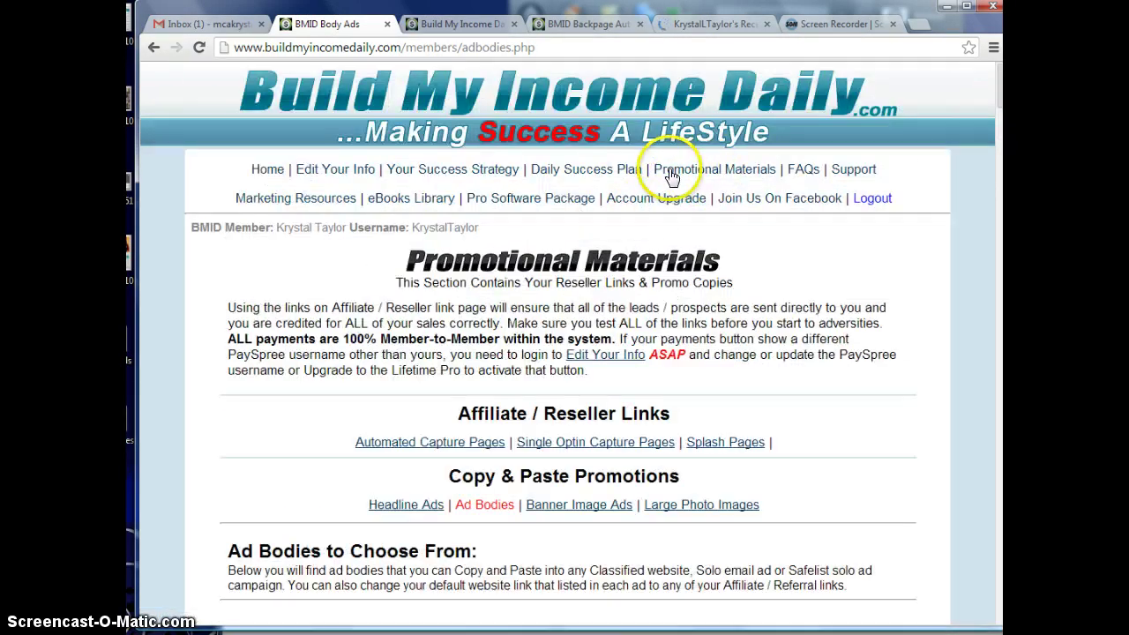
scroll(650, 391, down, 8)
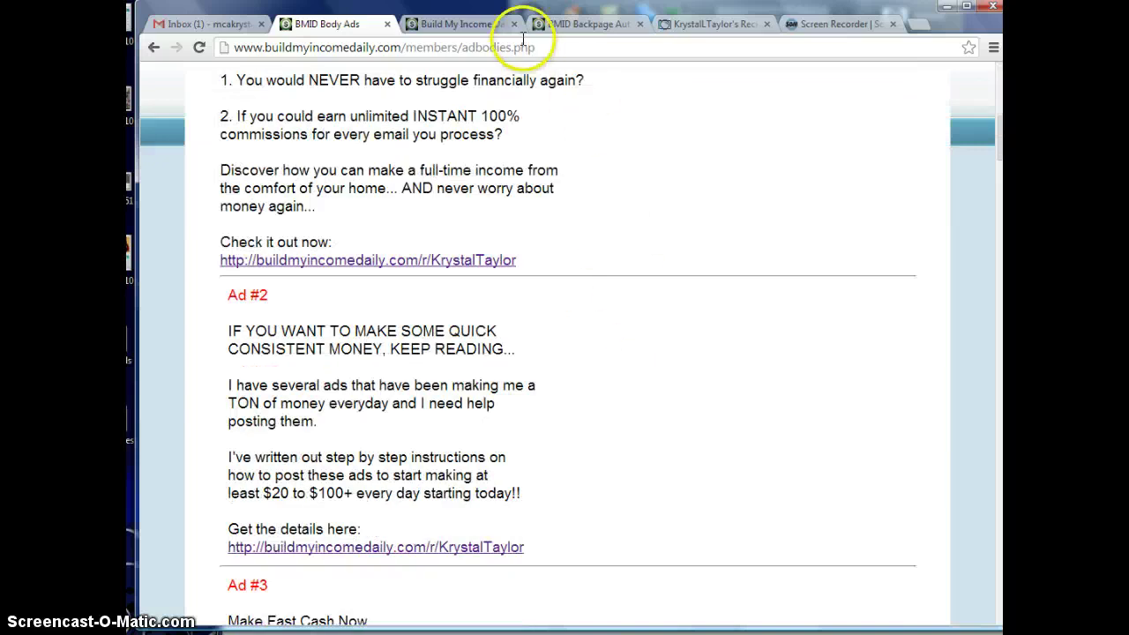
click(709, 25)
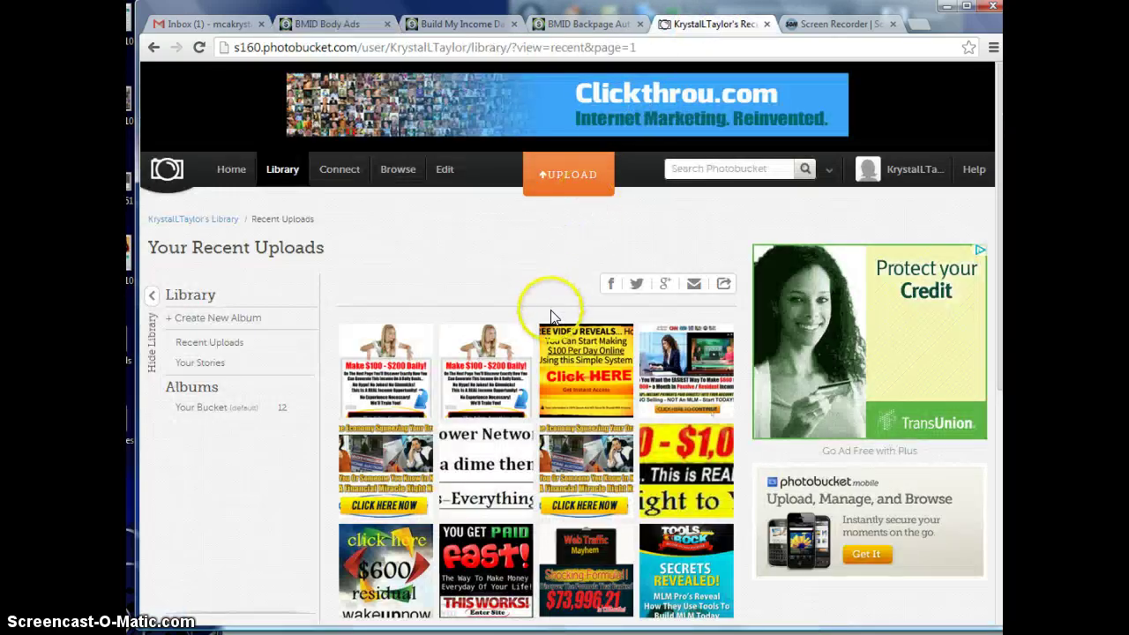
- Open the 'Make $100 - $200 Daily' image and copy its HTML share code
click(386, 372)
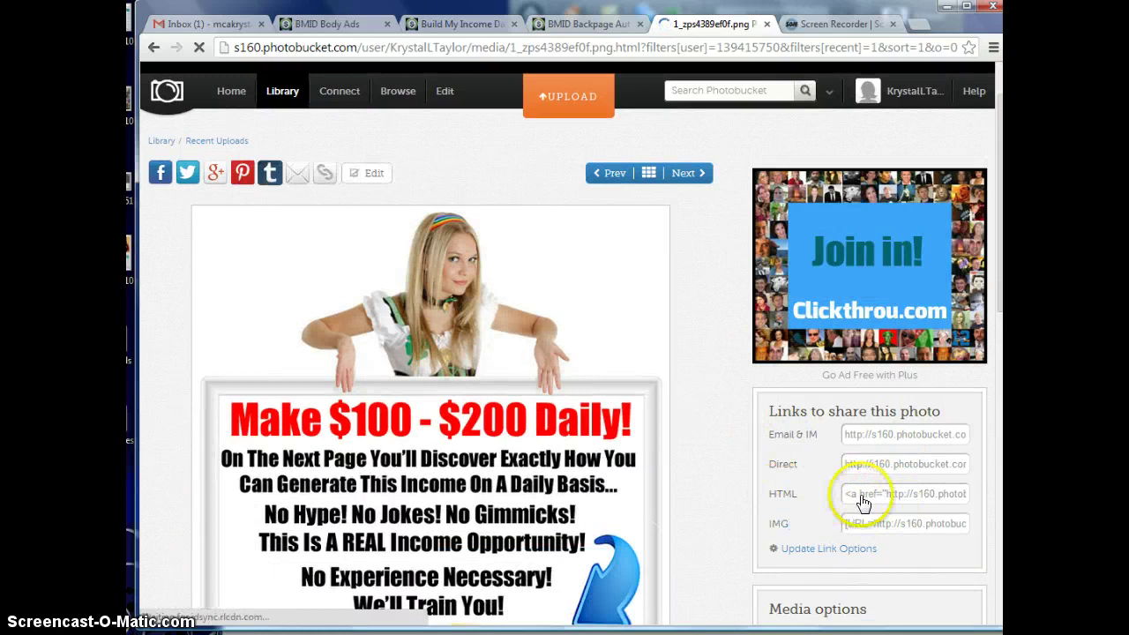
click(867, 502)
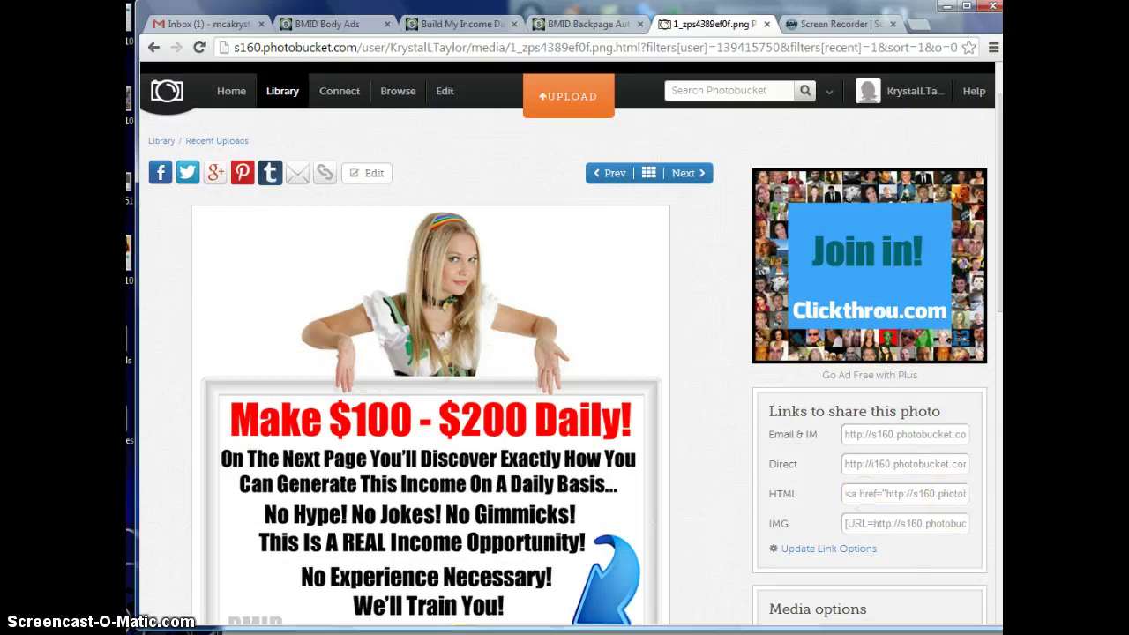
key(alt+Tab)
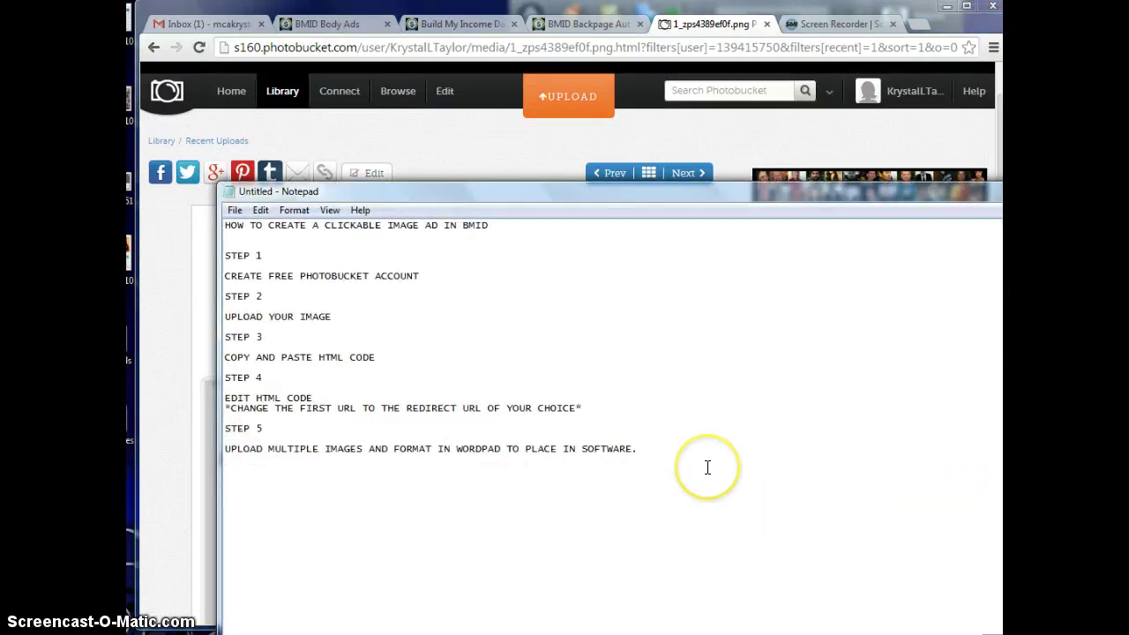
- Paste the HTML share code below the five steps, enable Word Wrap, and select the href URL
text(<a href="http://s160.photobucket.com/user/KrystalLTaylor/media/1_zps4389ef0f.png.html" target="_blank"><img src="http://i160.photobucket.com/albums/t198/KrystalLTaylor/1_zps4389ef0f.png" border="0" alt=" photo 1_zps4389ef0f.png"/></a>)
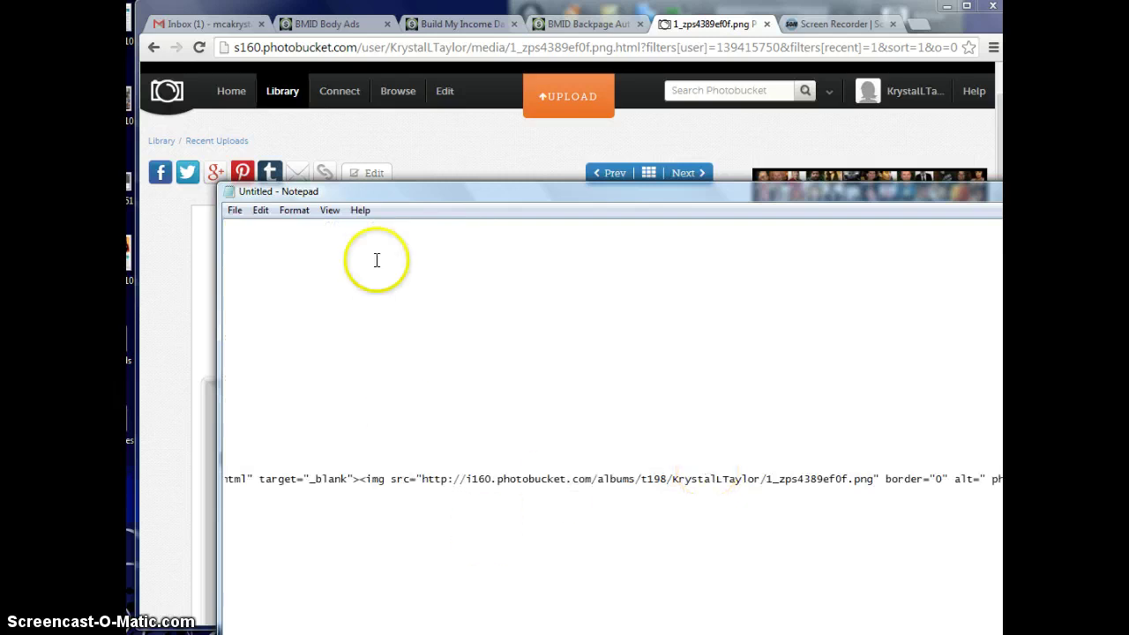
click(294, 210)
click(294, 226)
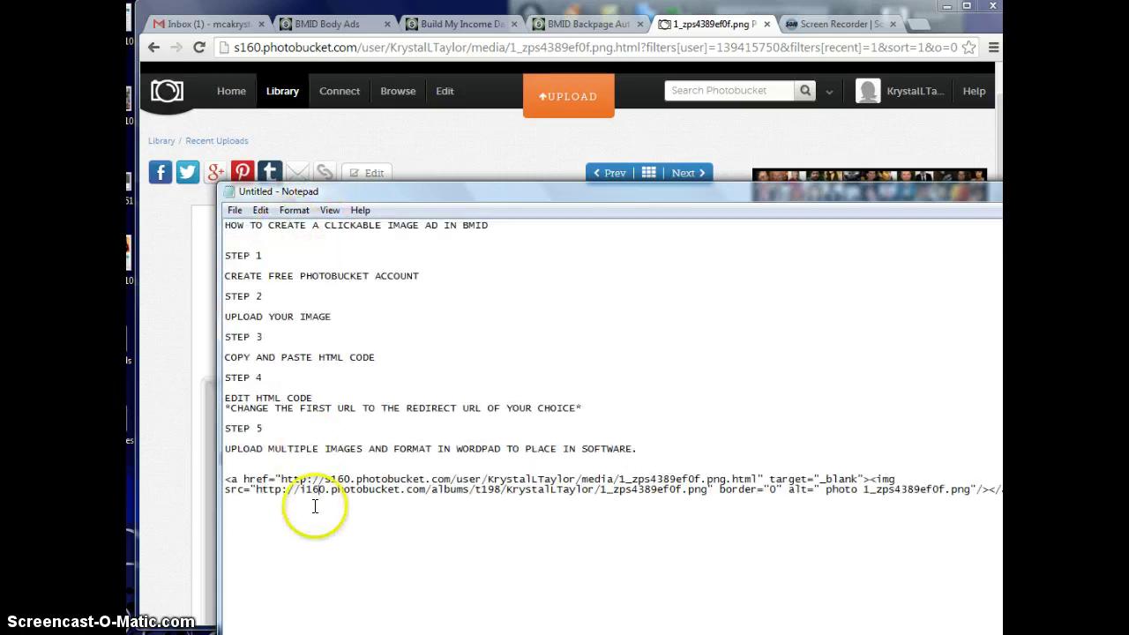
drag(946, 186, 881, 164)
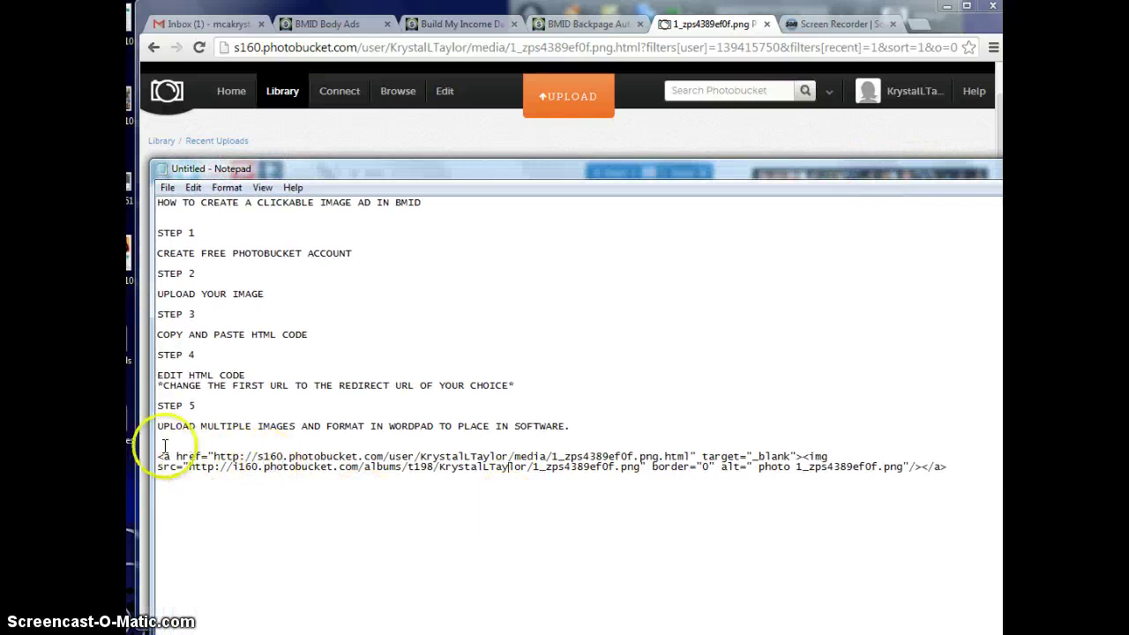
drag(157, 457, 689, 477)
click(685, 487)
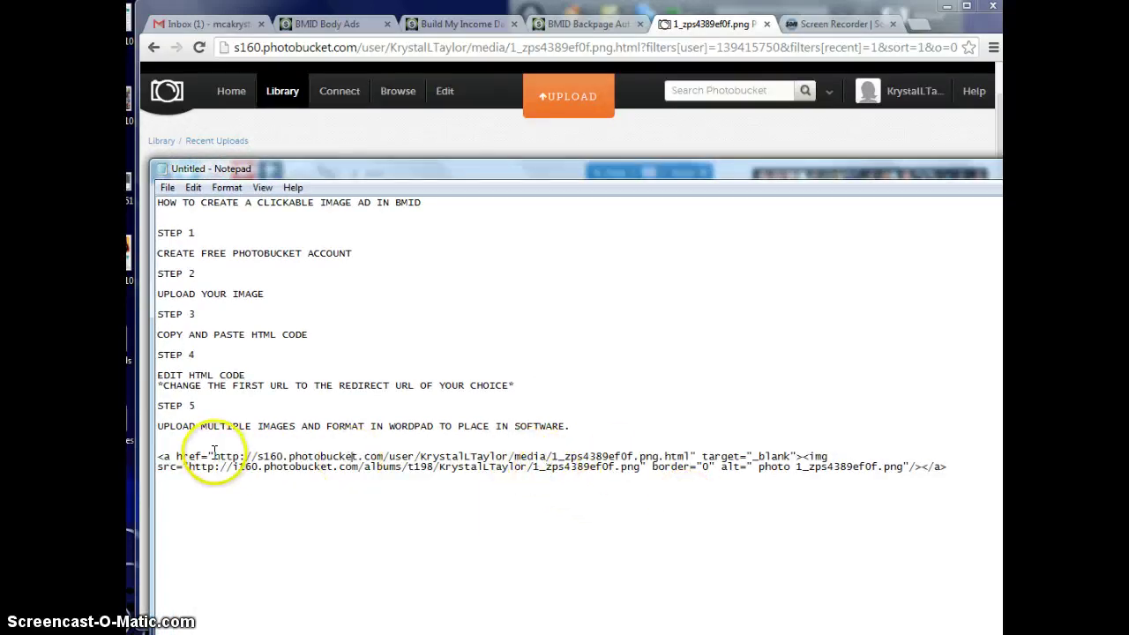
drag(214, 451, 692, 454)
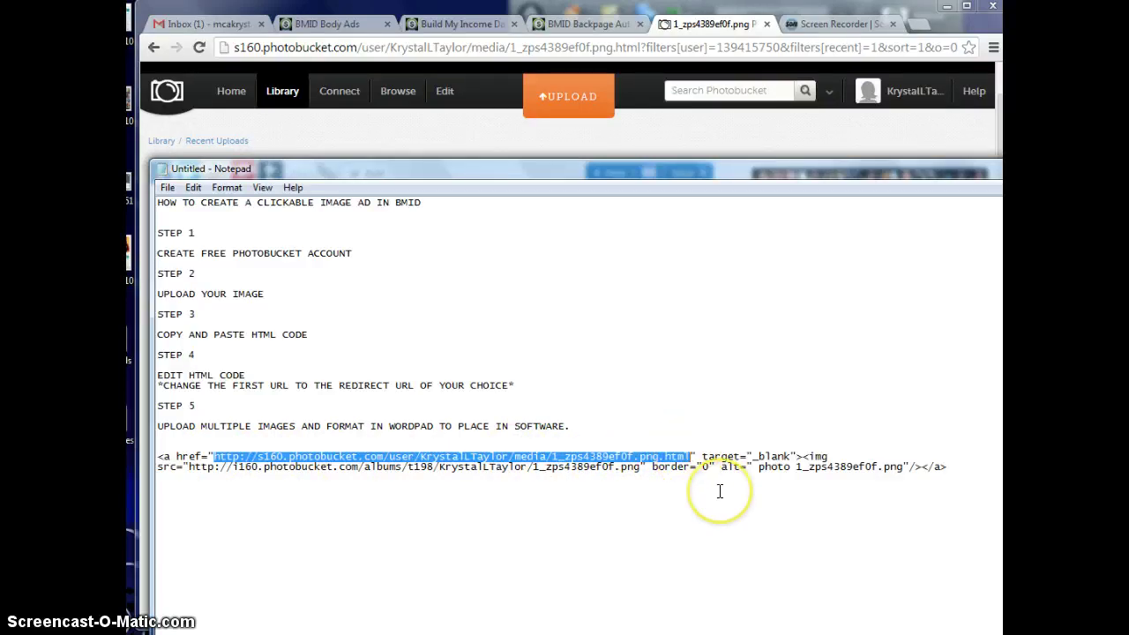
key(BackSpace)
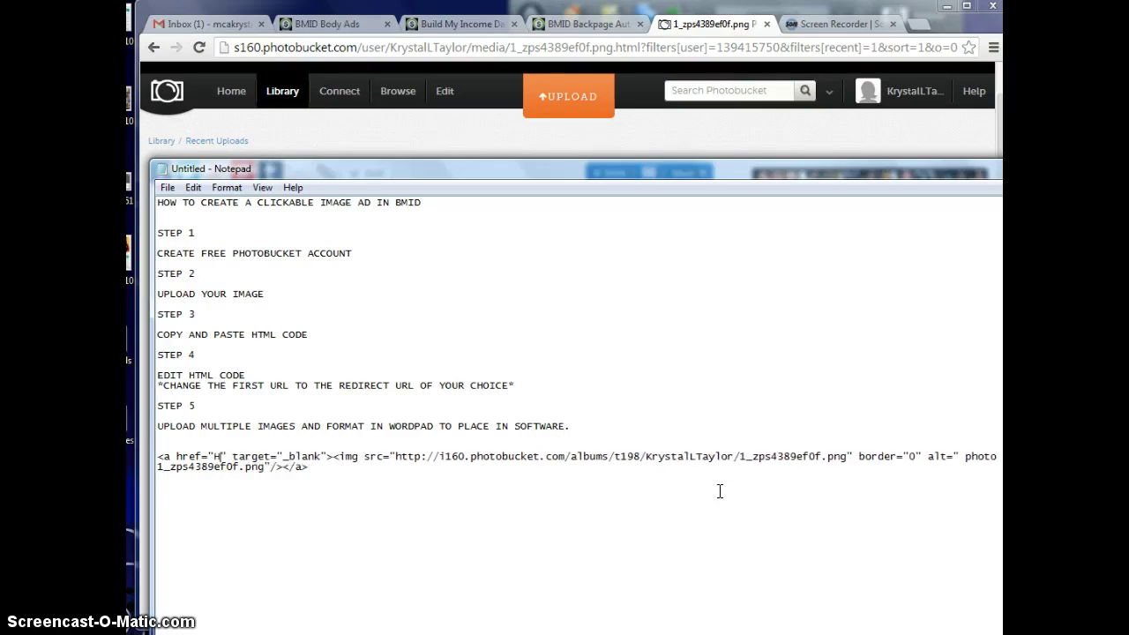
text(http://www.)
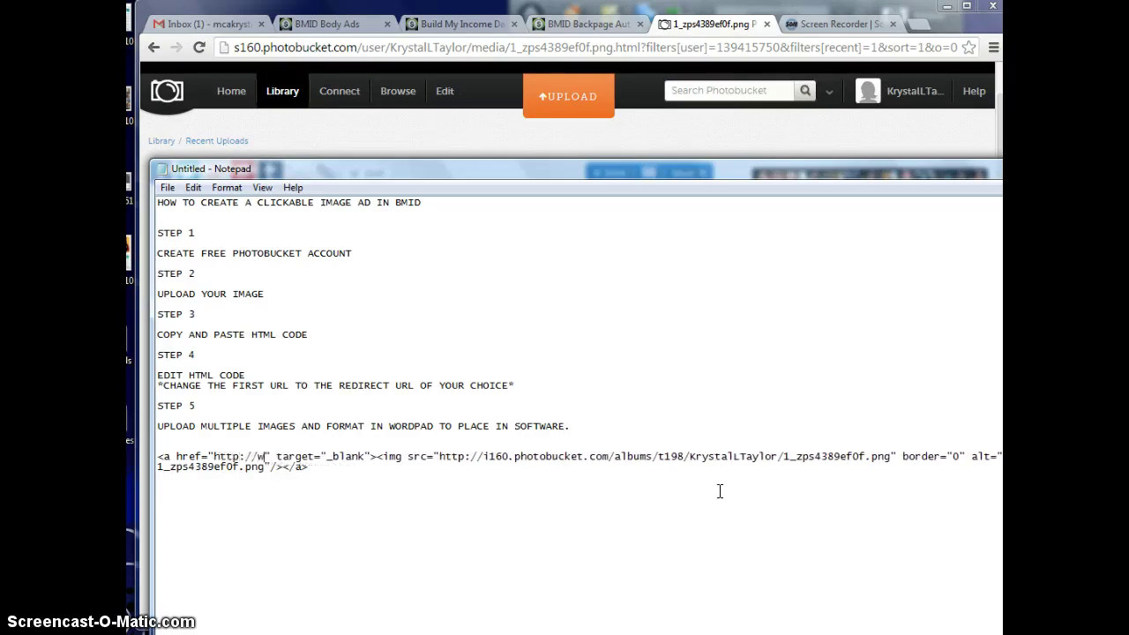
text(instantcashplug)
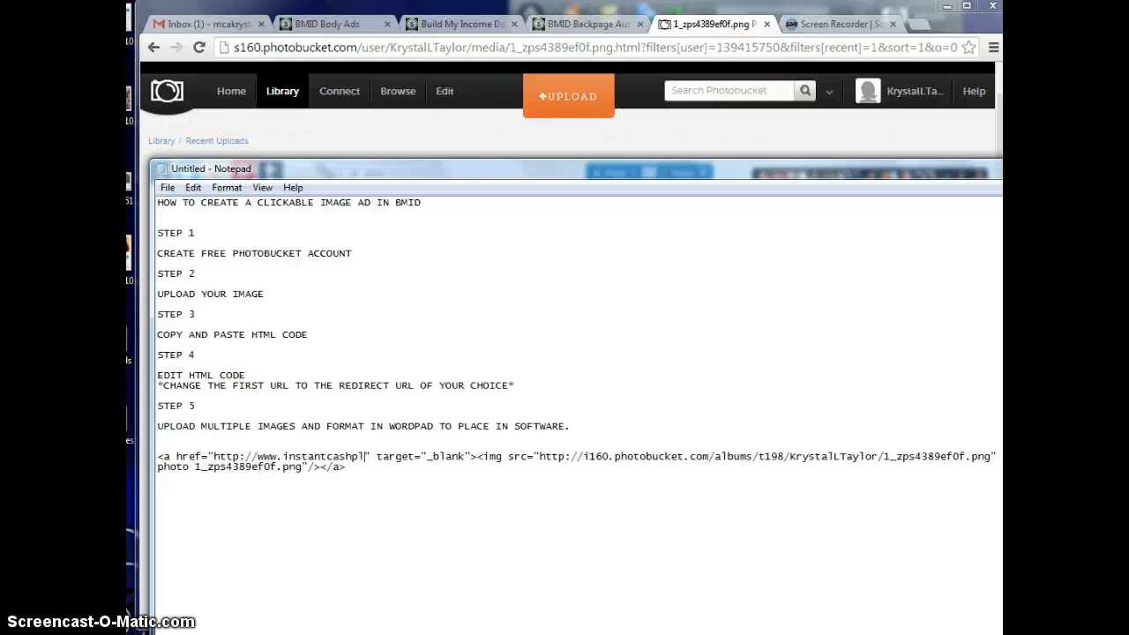
text(.com)
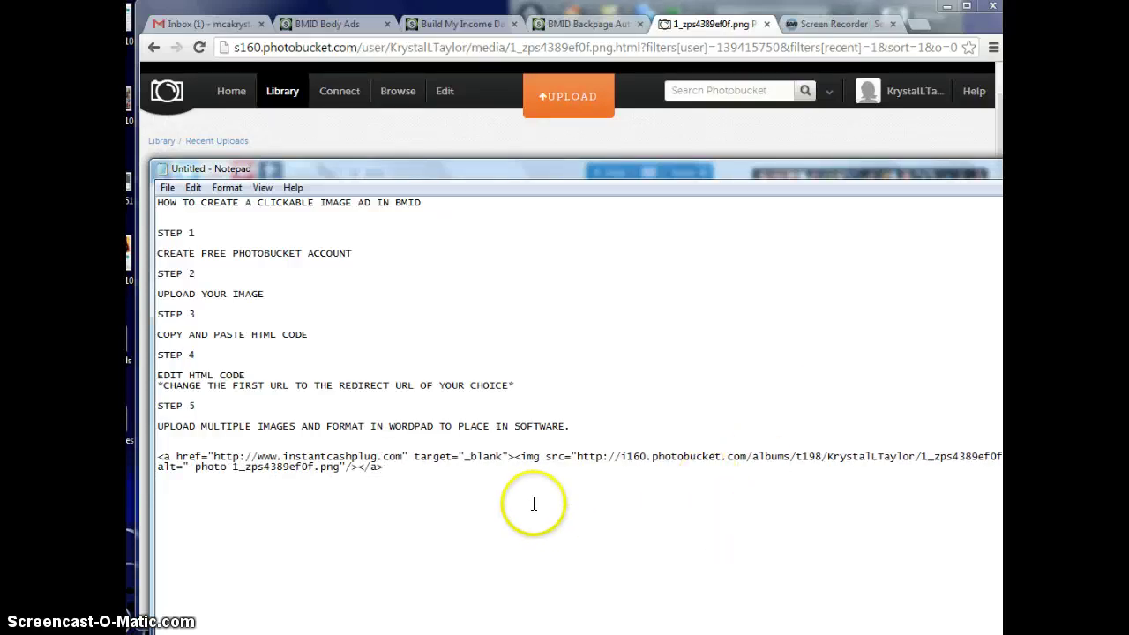
drag(410, 466, 159, 457)
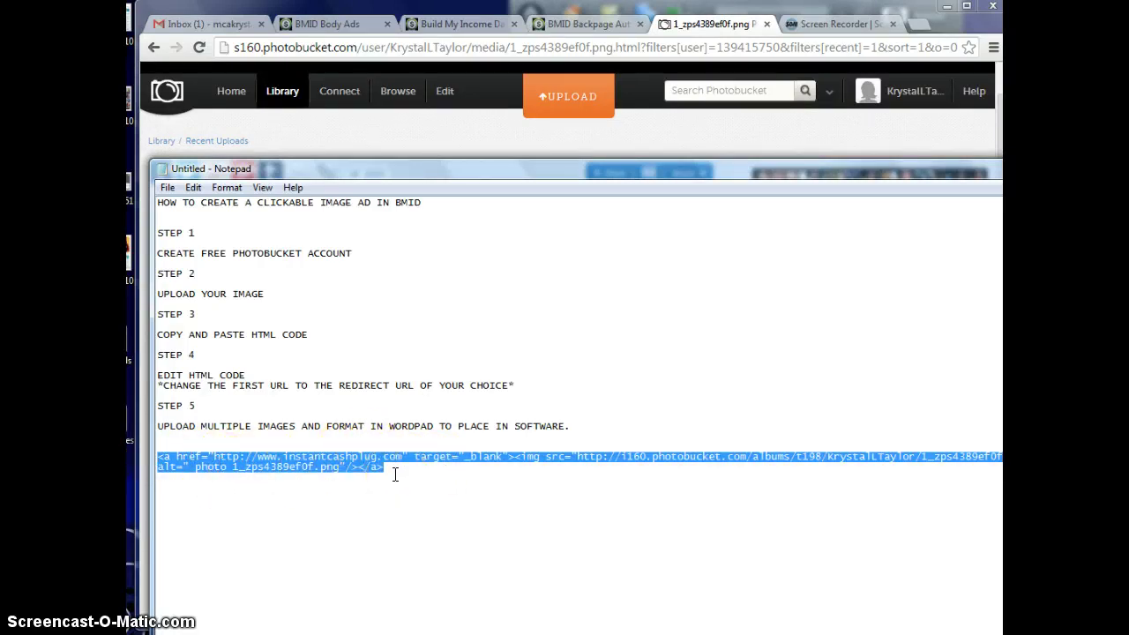
- Open the 'Oh My Gosh' confirmation email and view the posted Tuscarawas Backpage ad
click(221, 25)
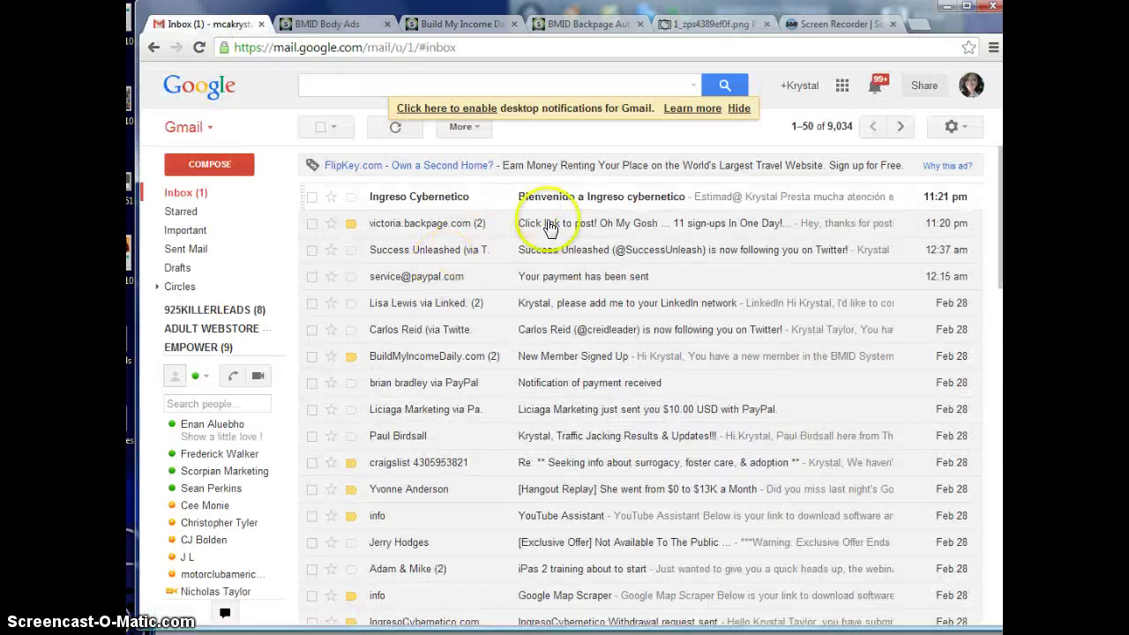
click(549, 223)
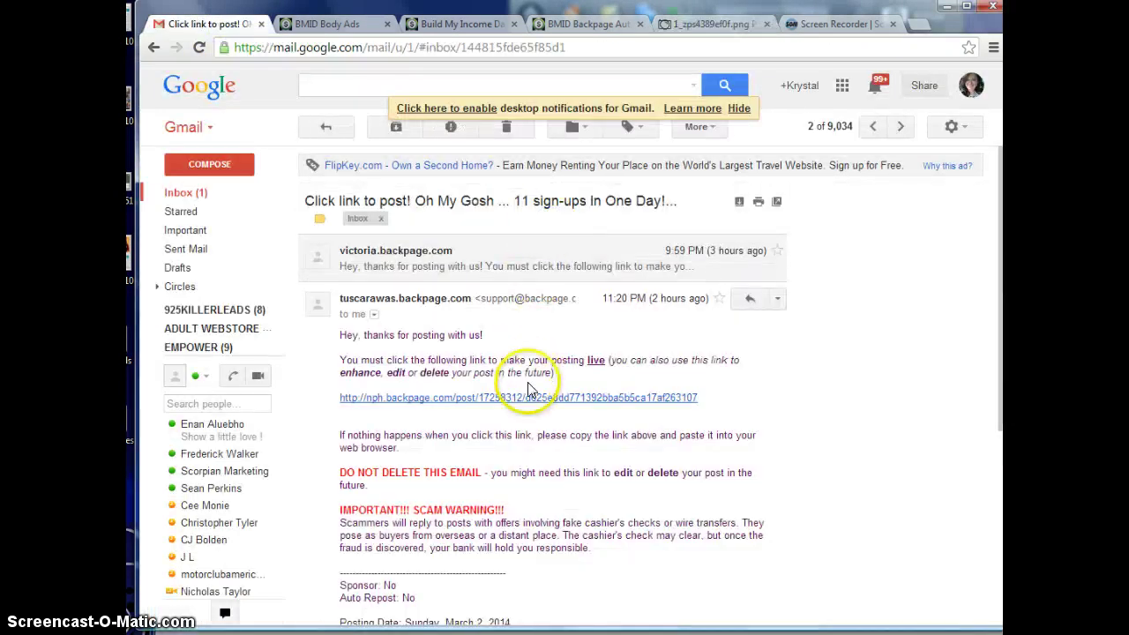
click(528, 398)
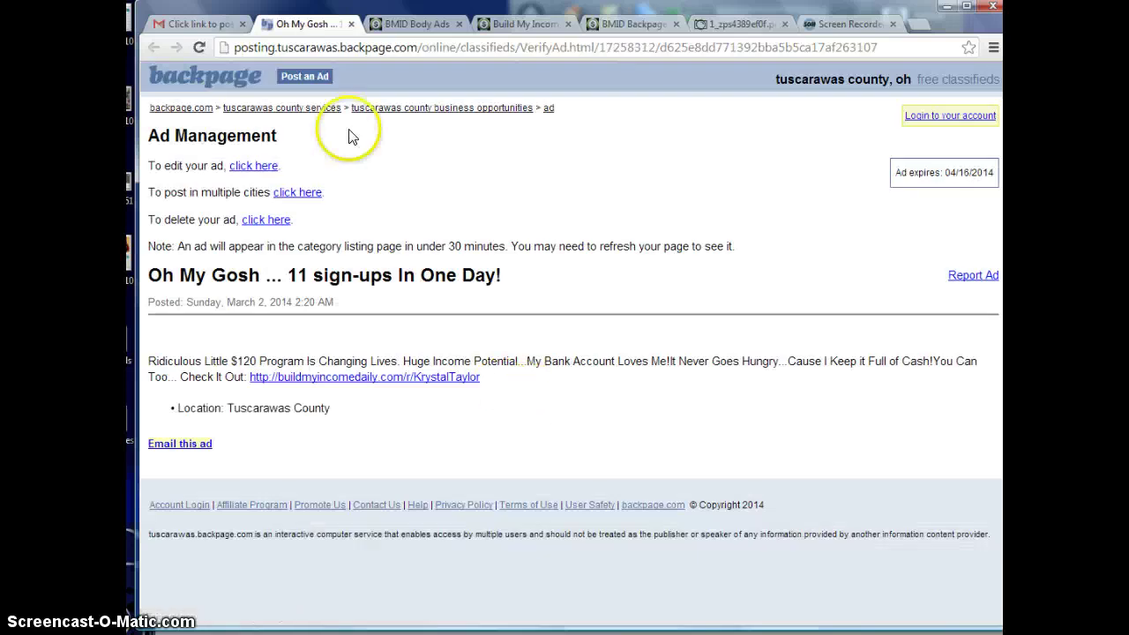
click(351, 24)
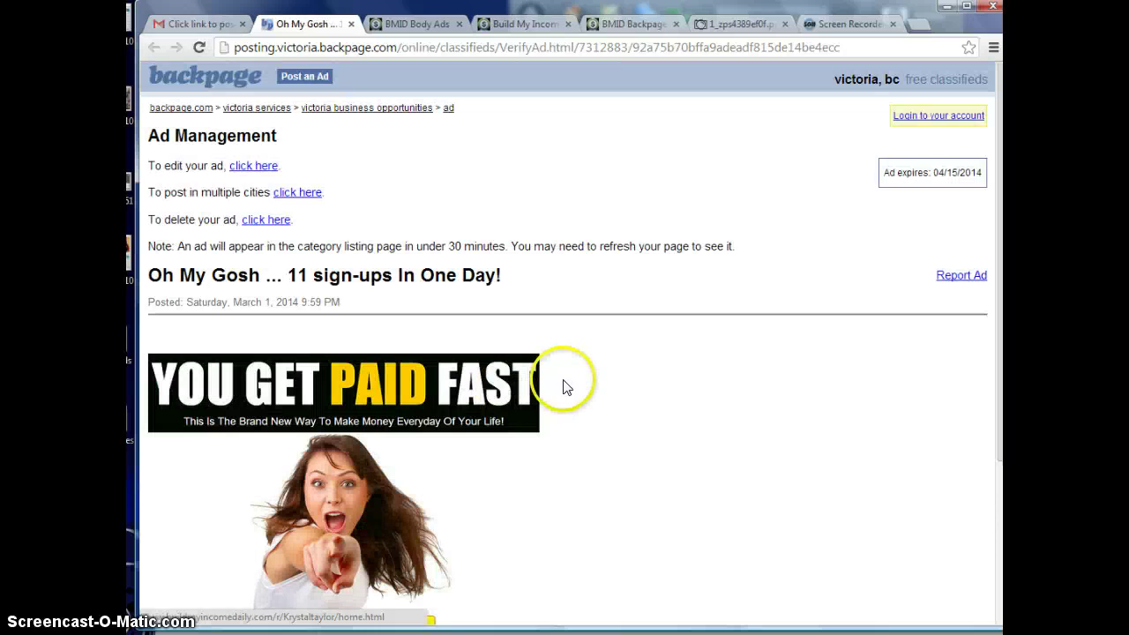
scroll(565, 384, down, 3)
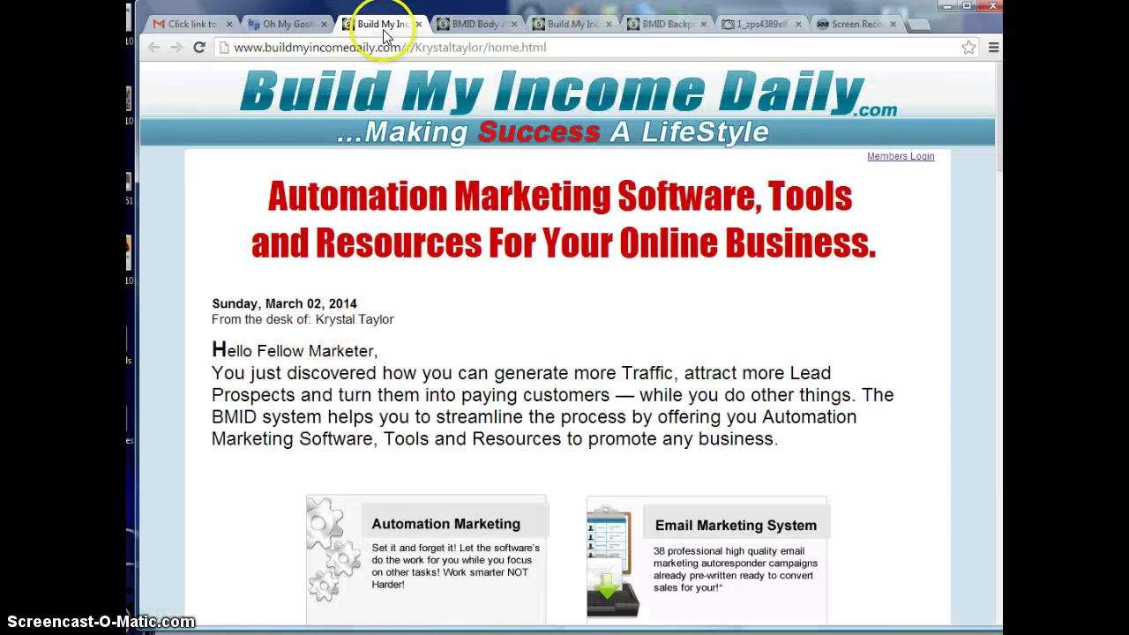
click(419, 24)
scroll(344, 193, up, 3)
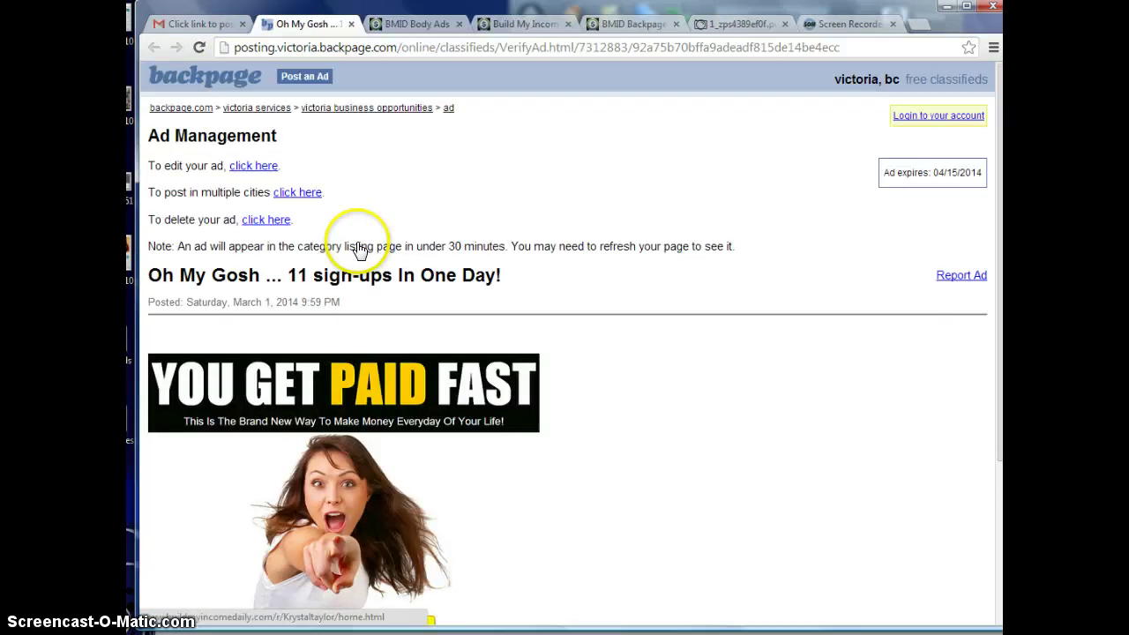
key(alt+Tab)
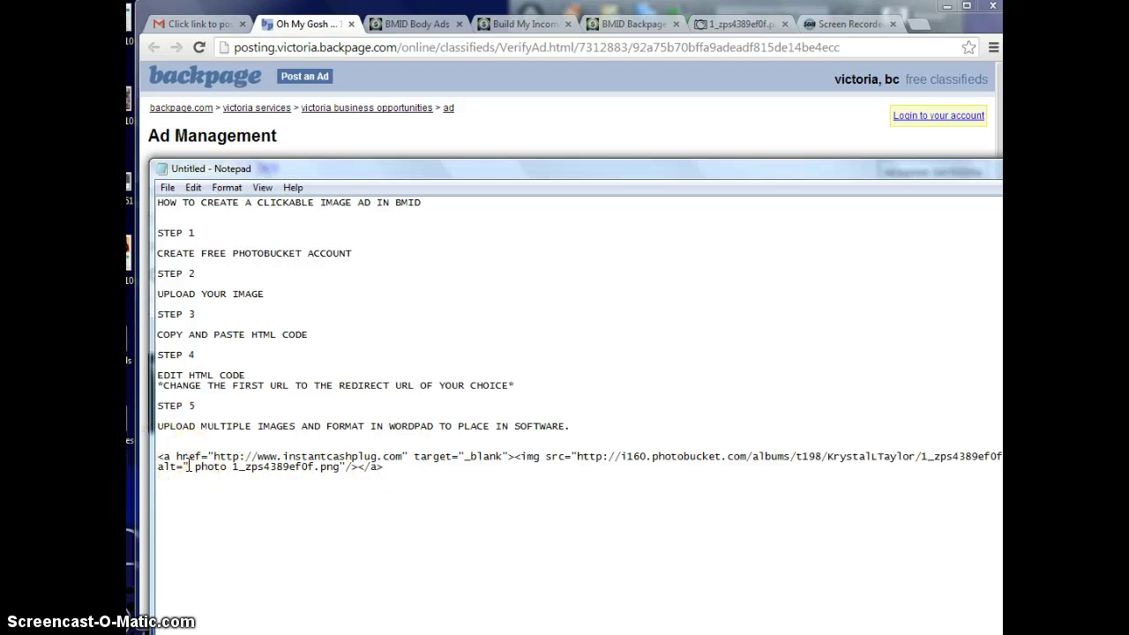
- Add a single '{' before the image-ad HTML code, removing the extra braces
text({)
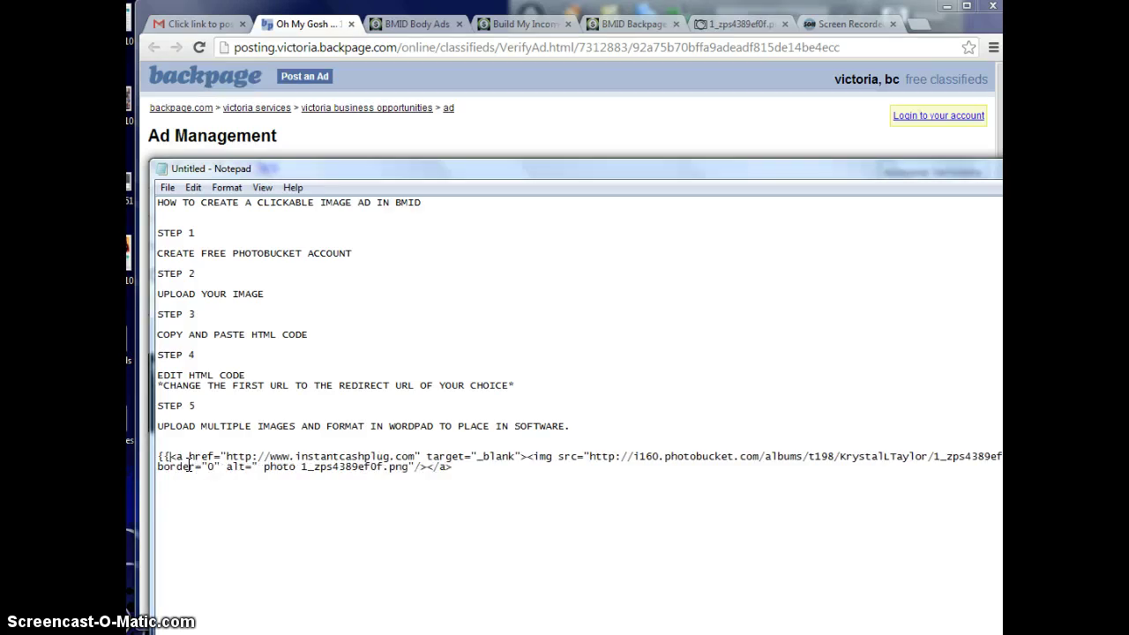
text({{{{{)
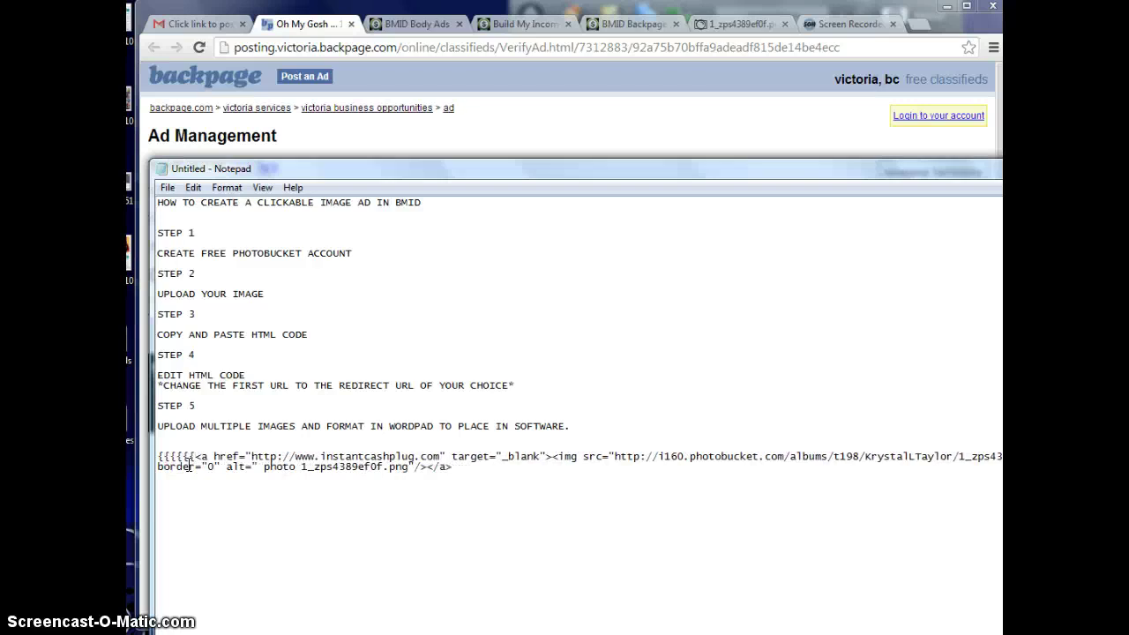
key(BackSpace)
key(BackSpace)
key(BackSpace)
key(BackSpace)
key(BackSpace)
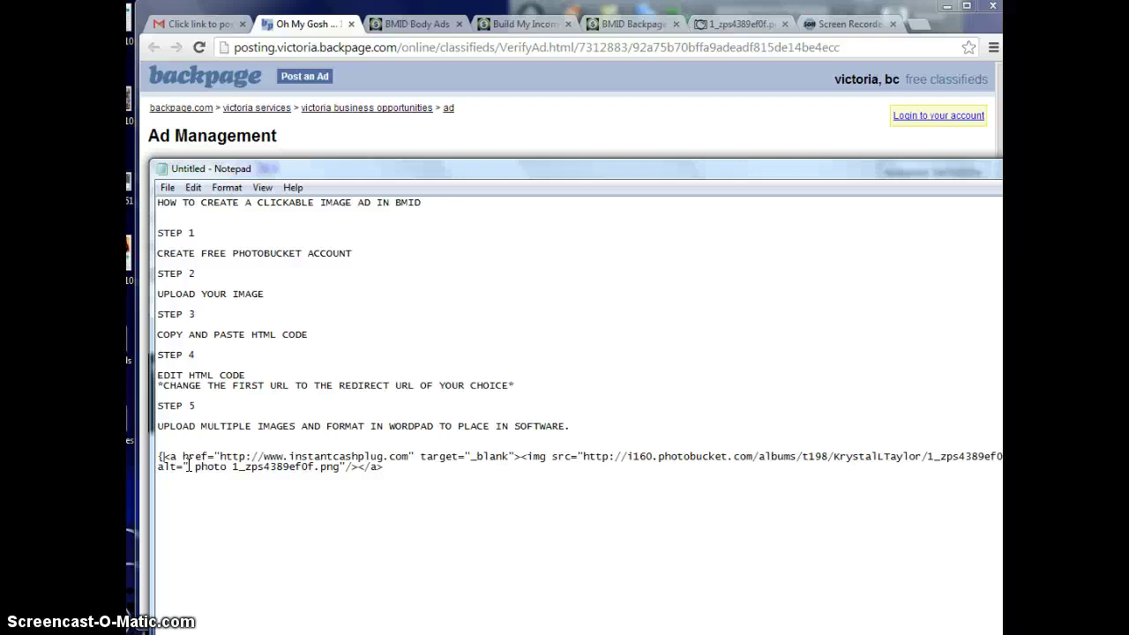
click(376, 460)
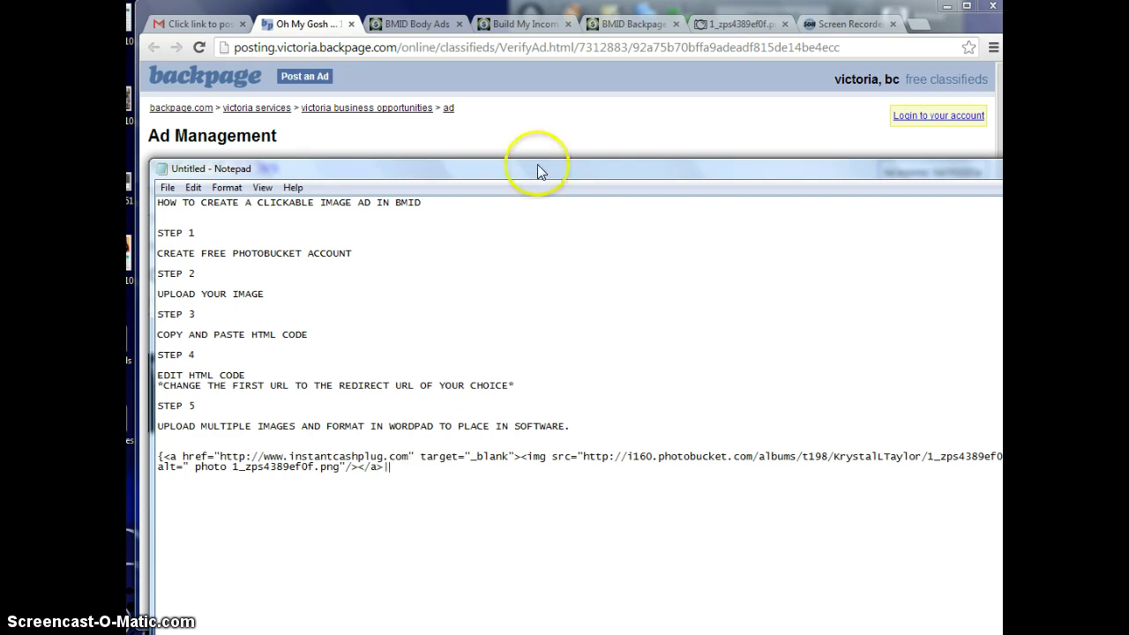
- Go to the Photobucket library and open the 'FREE VIDEO REVEALS' ad image
click(724, 24)
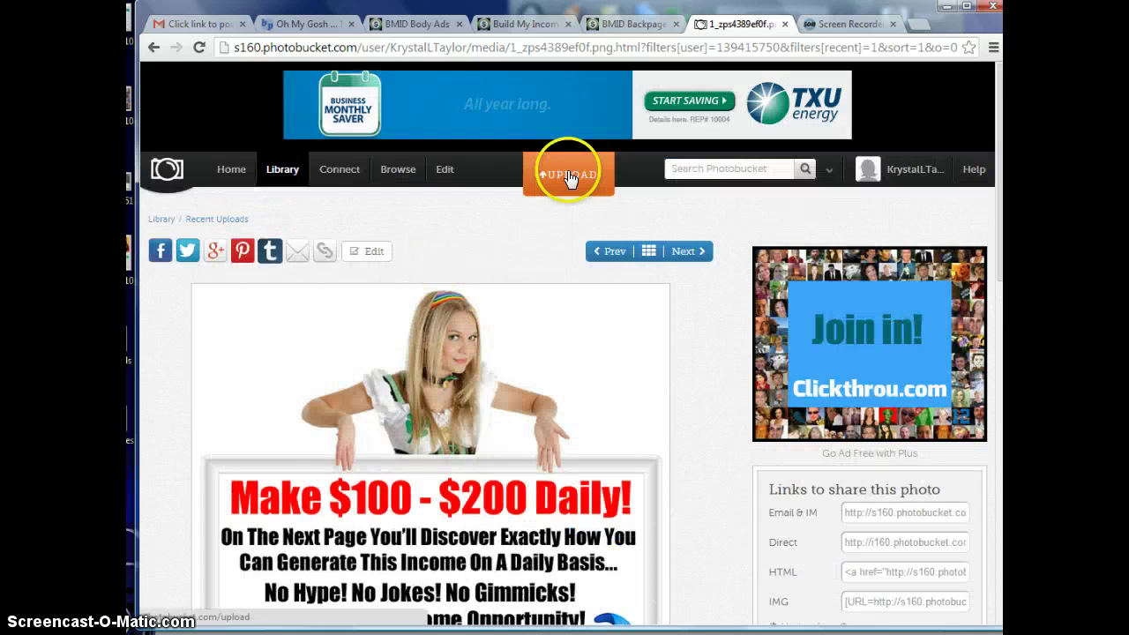
click(232, 180)
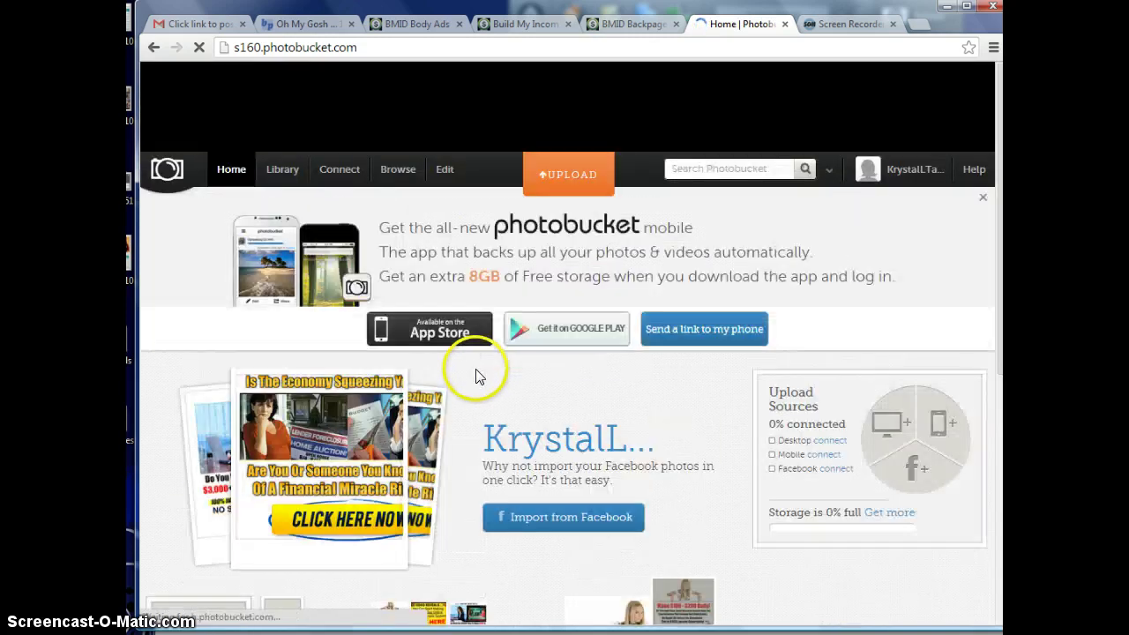
scroll(441, 361, down, 2)
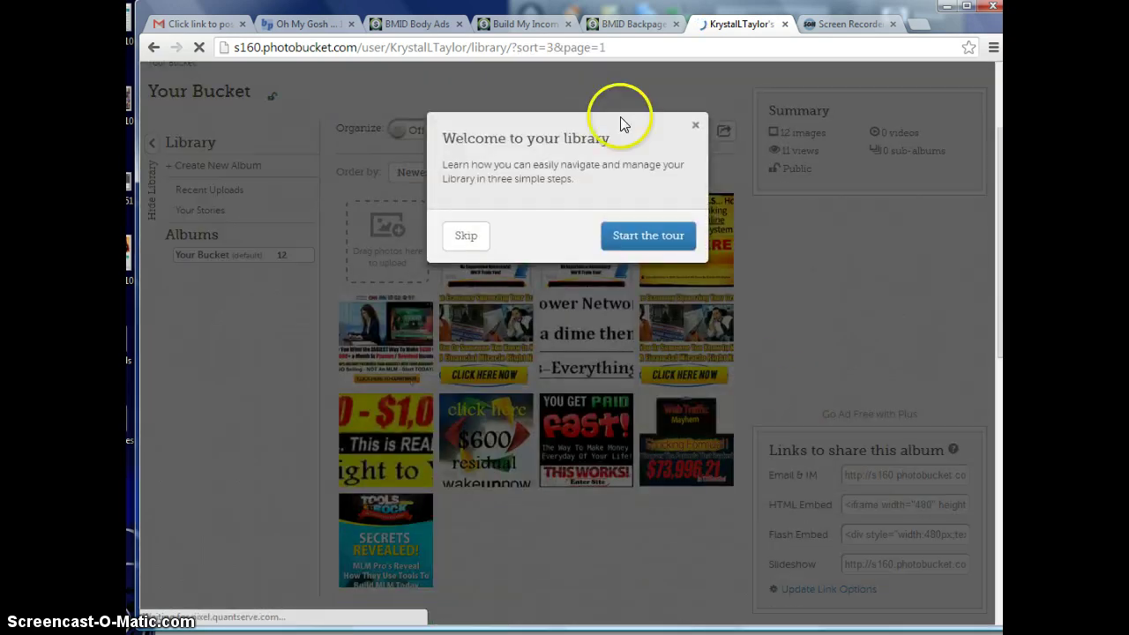
click(695, 126)
scroll(888, 432, down, 1)
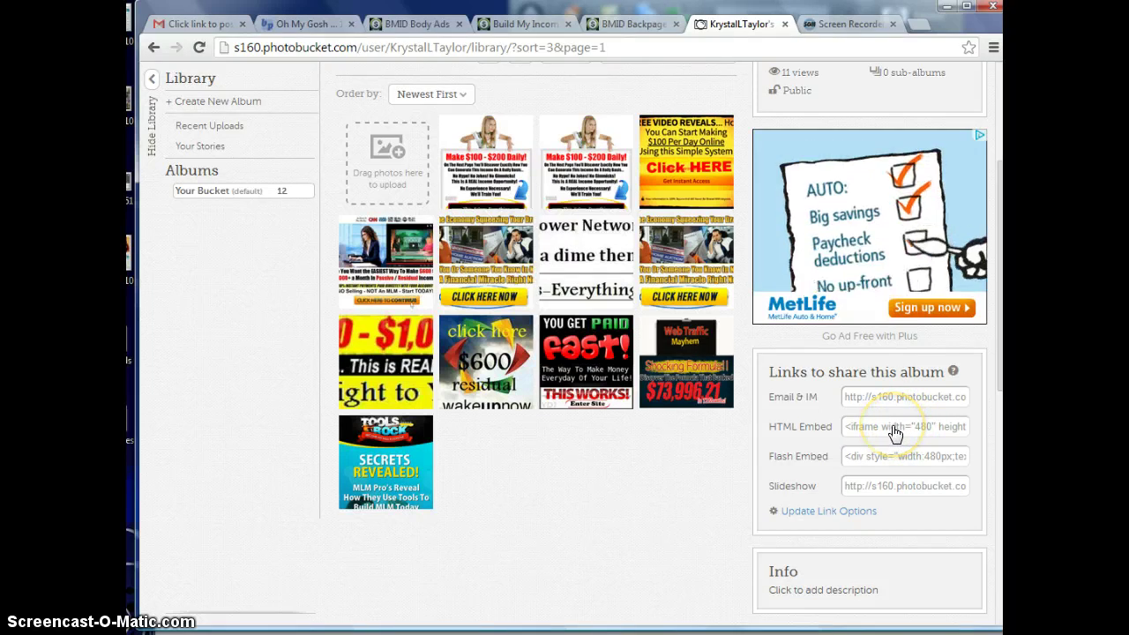
scroll(895, 433, down, 2)
key(F5)
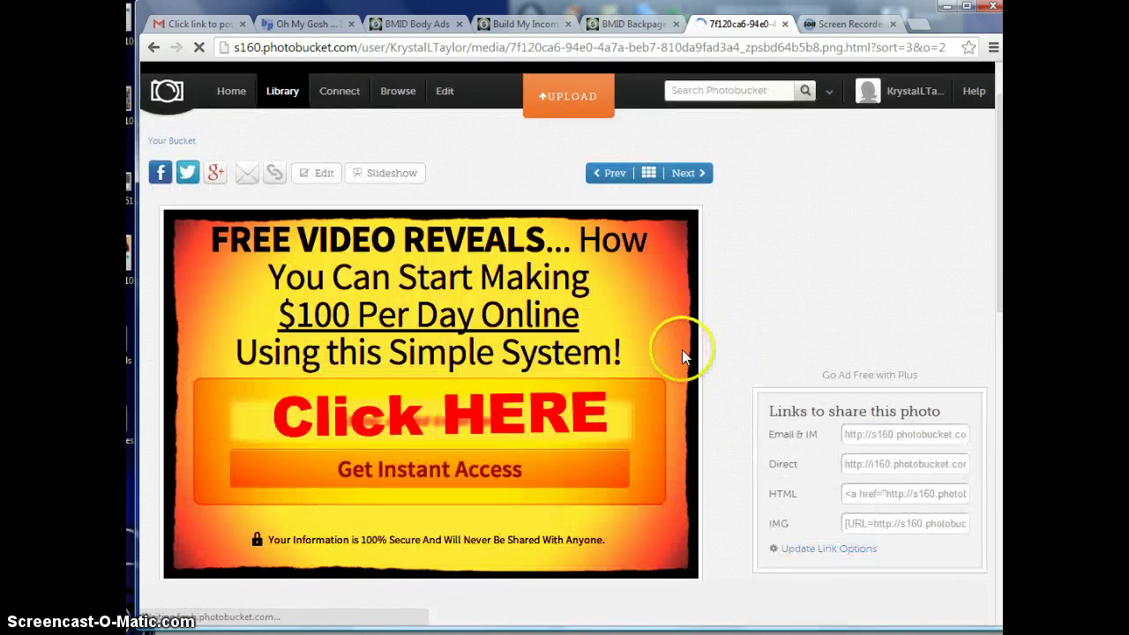
- Copy the 'FREE VIDEO REVEALS' image's HTML share code
click(881, 501)
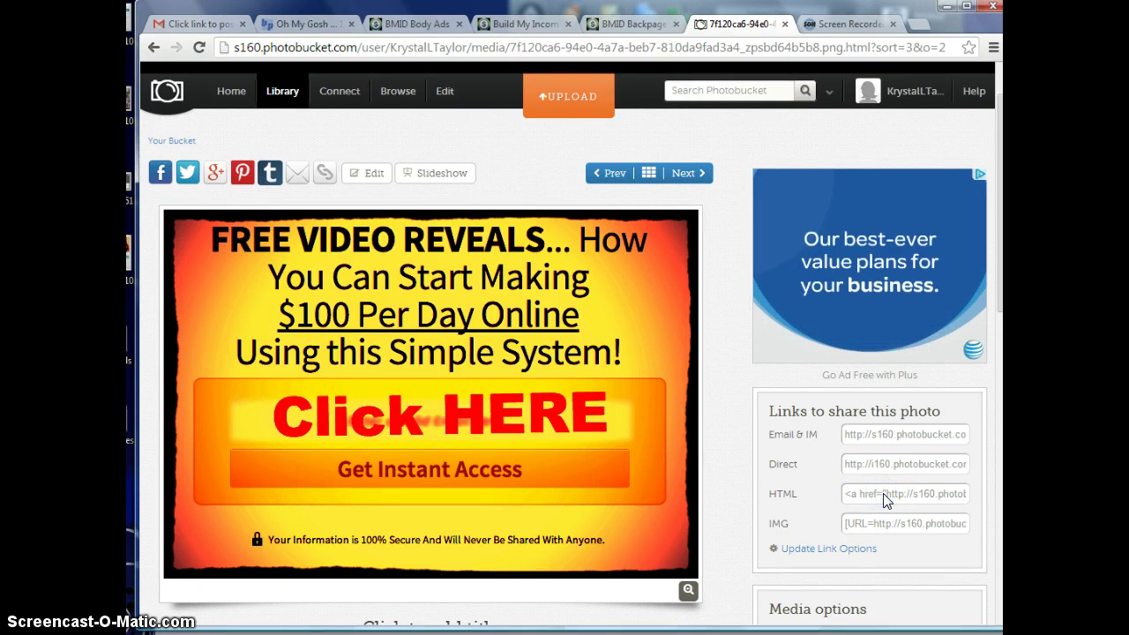
click(876, 499)
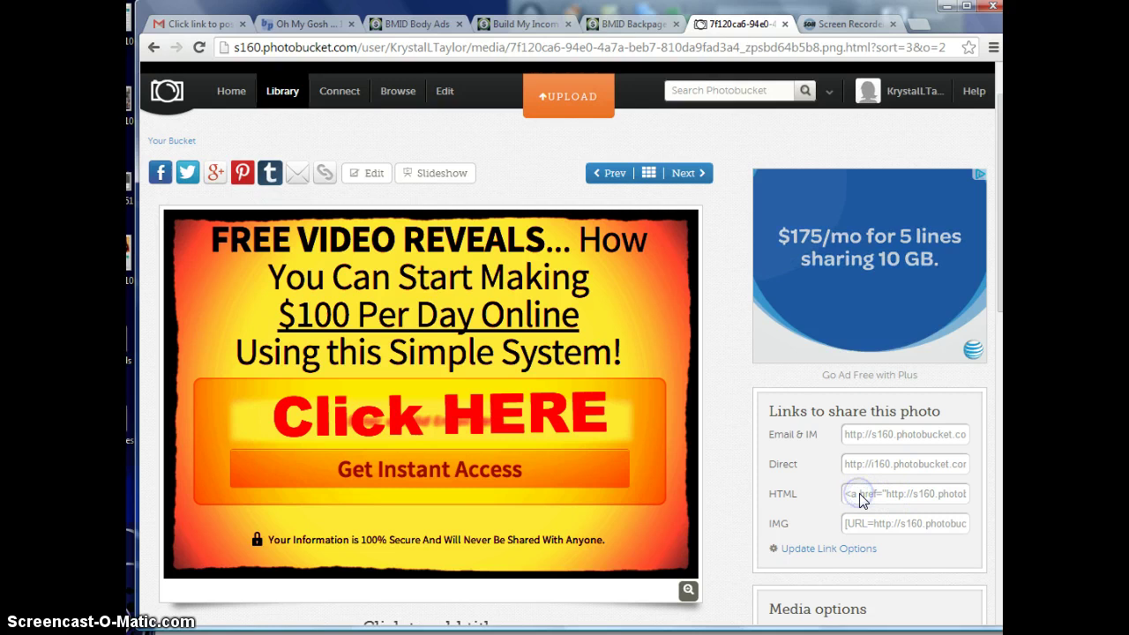
click(809, 493)
click(870, 497)
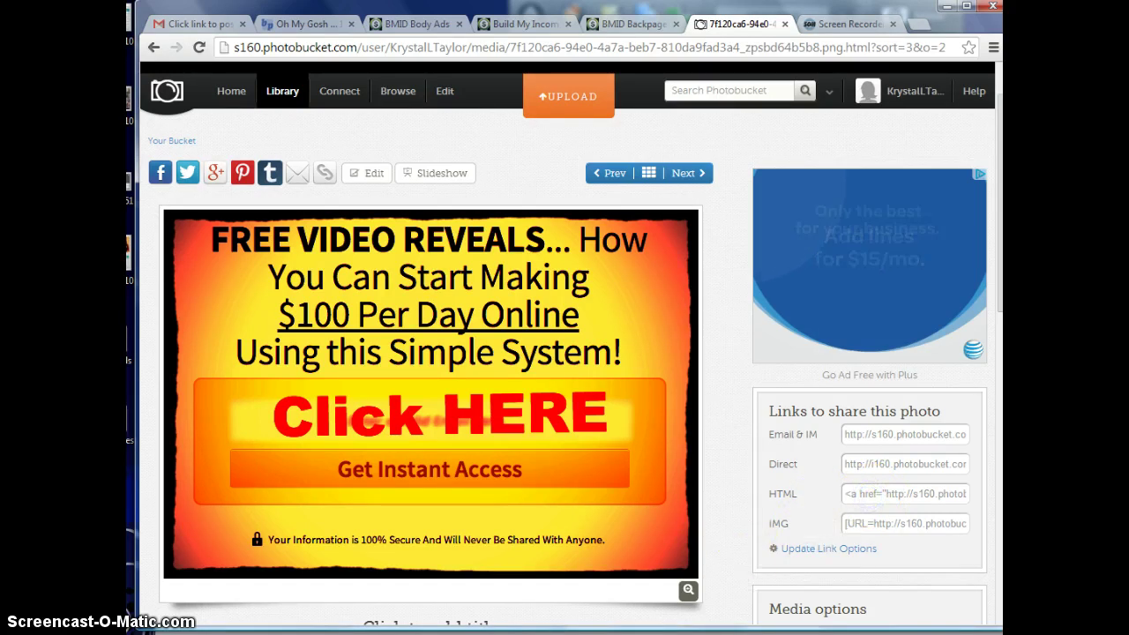
click(871, 498)
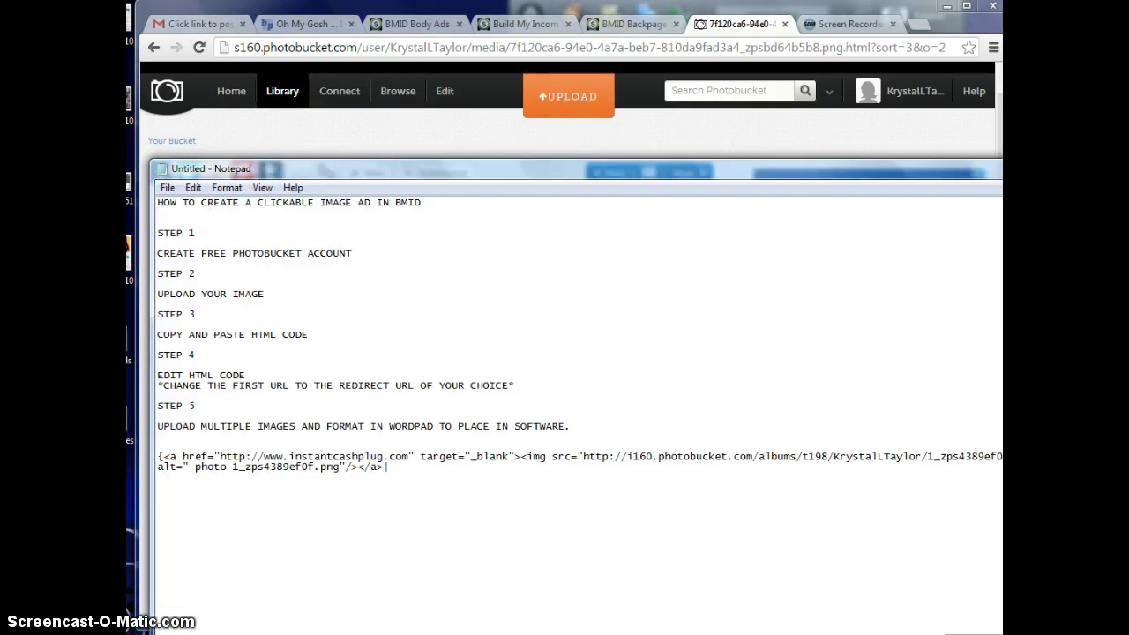
- Paste the second image's HTML code after the first ad code in Notepad
key(alt+Tab)
text(<a href="http://s160.photobucket.com/user/KrystalLTaylor/media/1_zps4389ef0f.png.html" target="_blank"><img src="http://i160.photobucket.com/albums/t198/KrystalLTaylor/1_zps4389ef0f.png" border="0" alt=" photo 1_zps4389ef0f.png"/></a>)
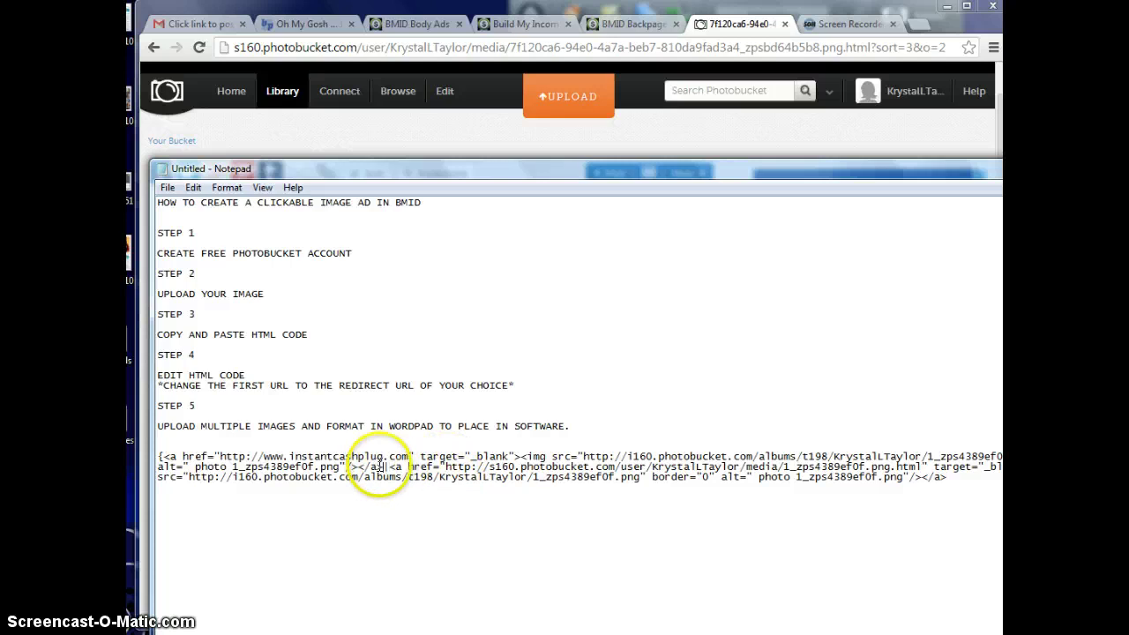
drag(385, 467, 390, 467)
key(Left)
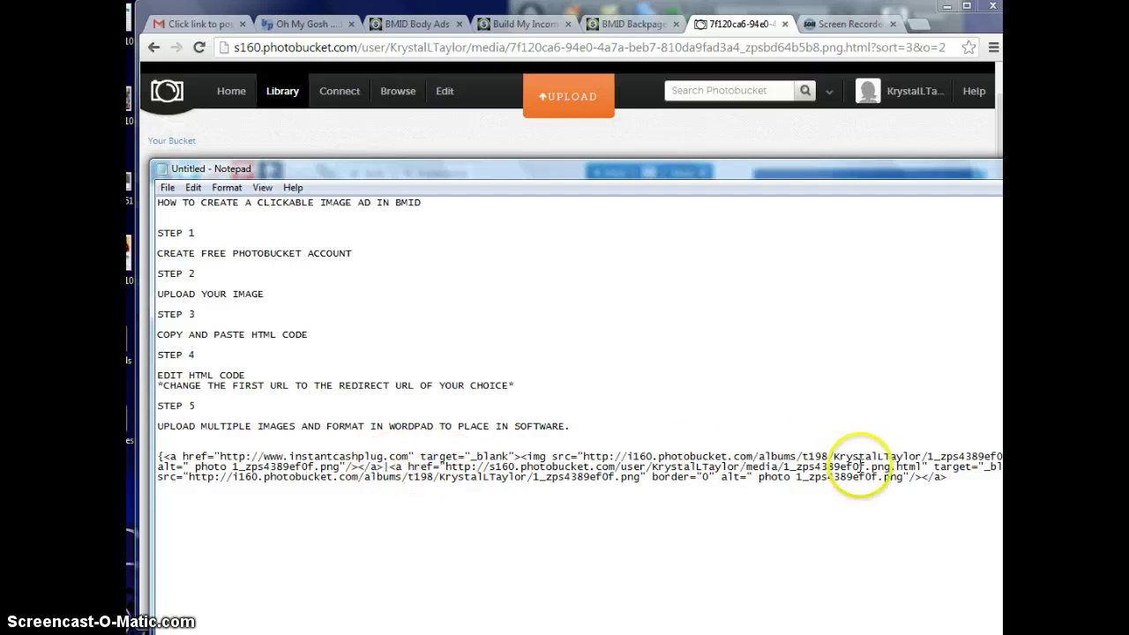
drag(922, 467, 447, 466)
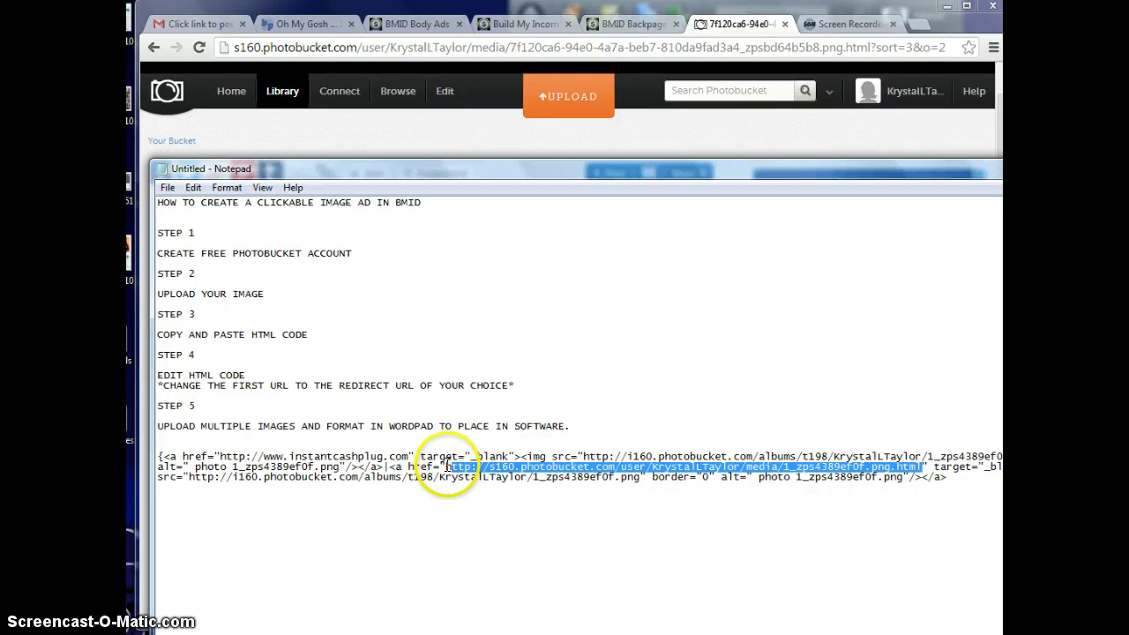
key(Delete)
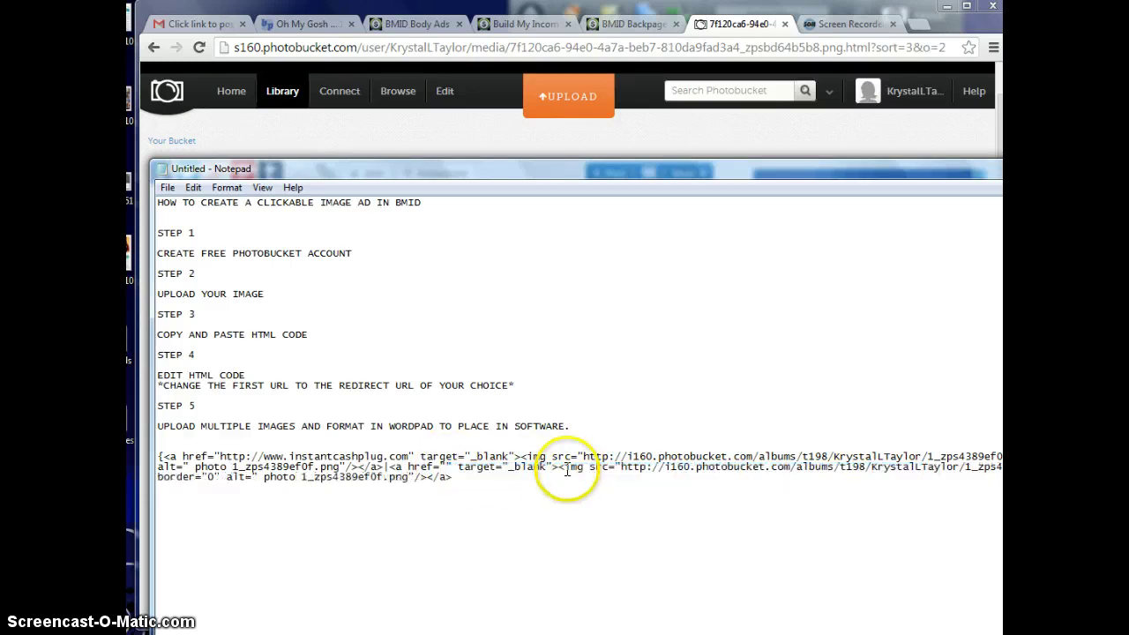
text(http://www.)
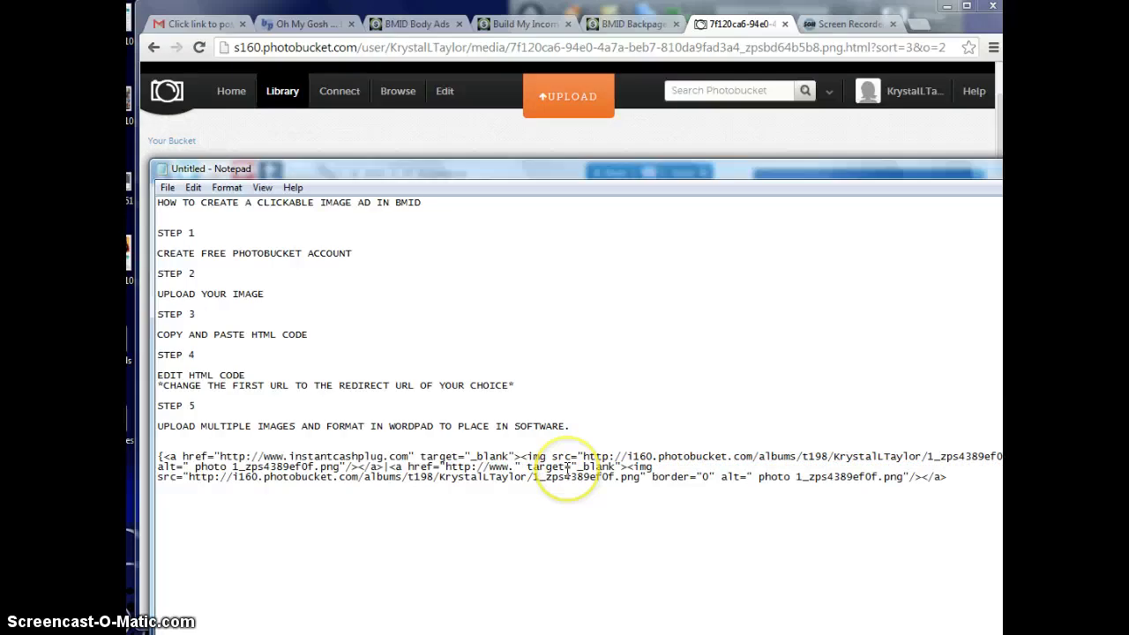
text(instant)
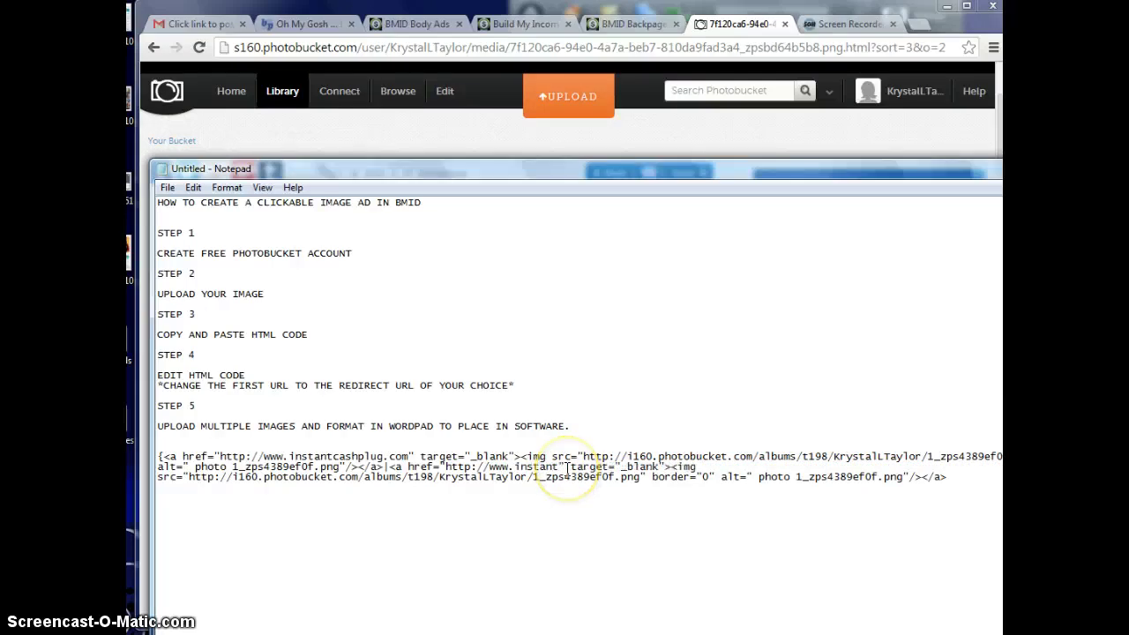
text(cashplug.)
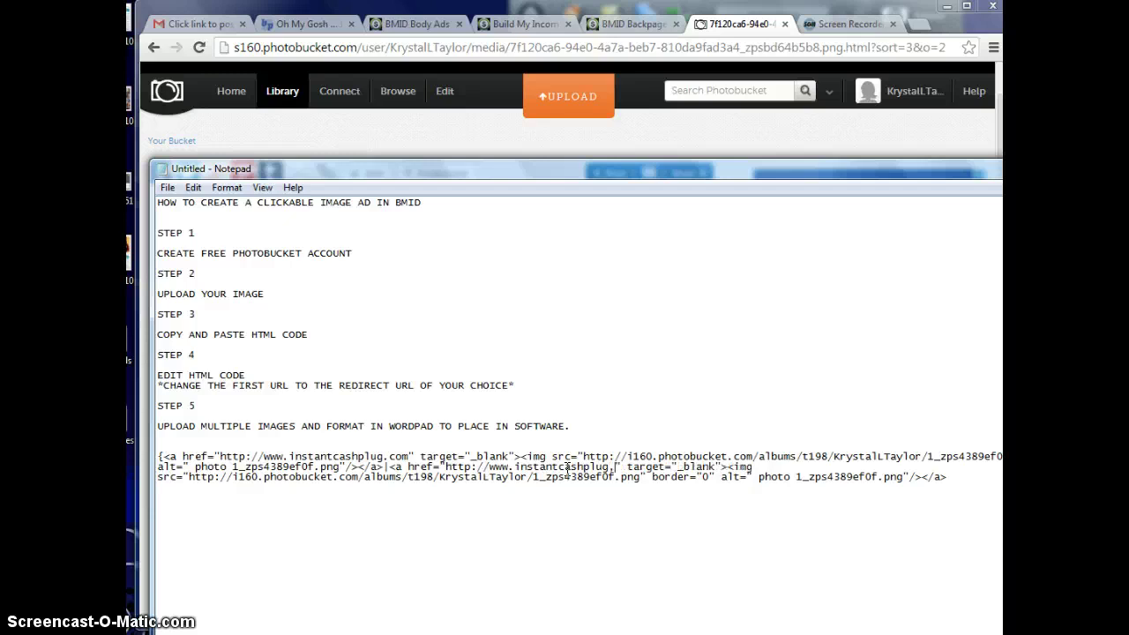
key(BackSpace)
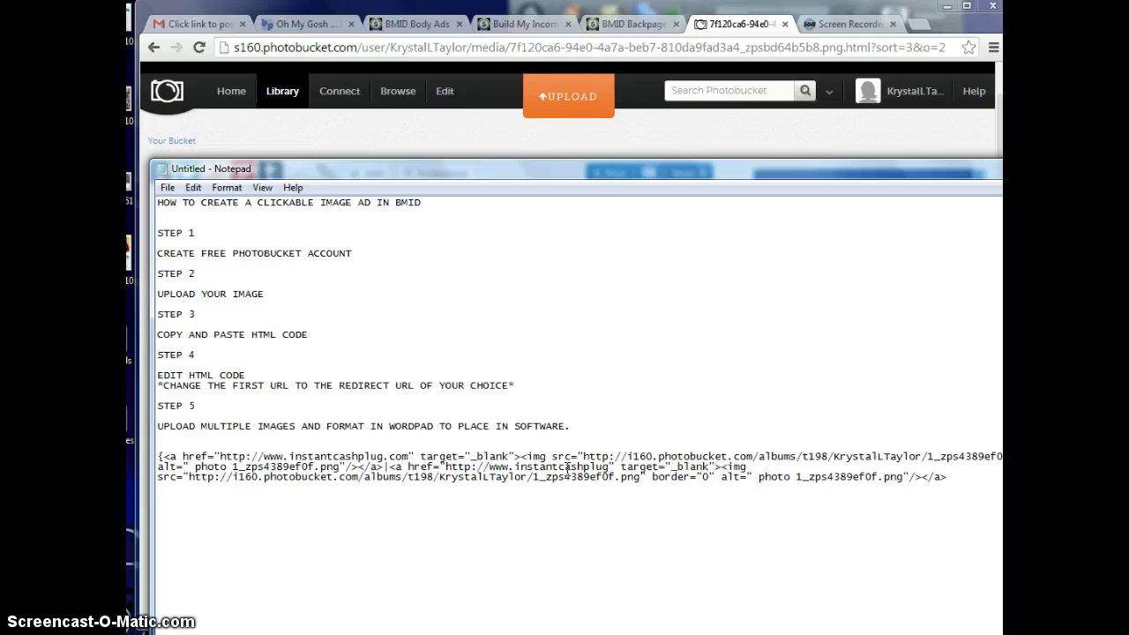
text(.com)
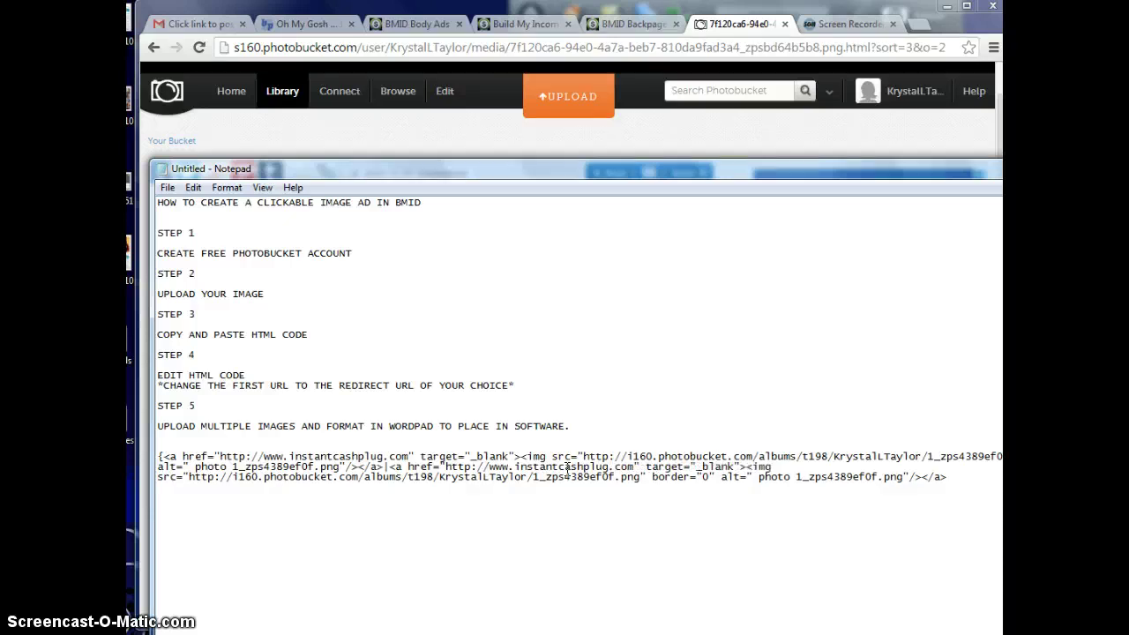
click(640, 470)
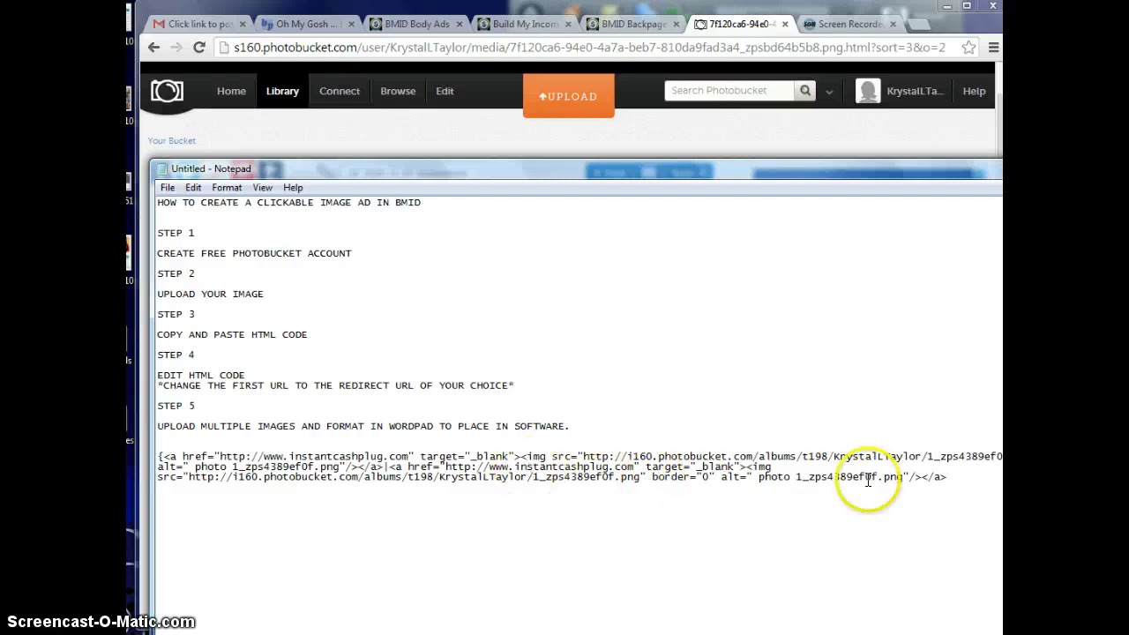
click(953, 477)
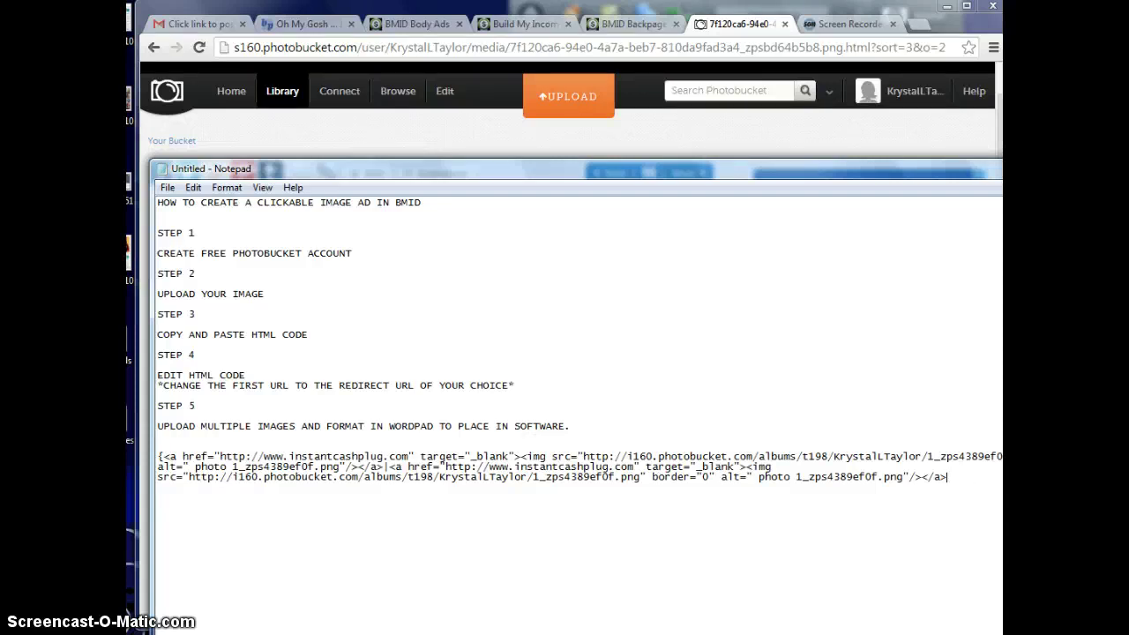
- Copy the ad code block and paste it into a new blank Notepad document
drag(956, 479, 139, 457)
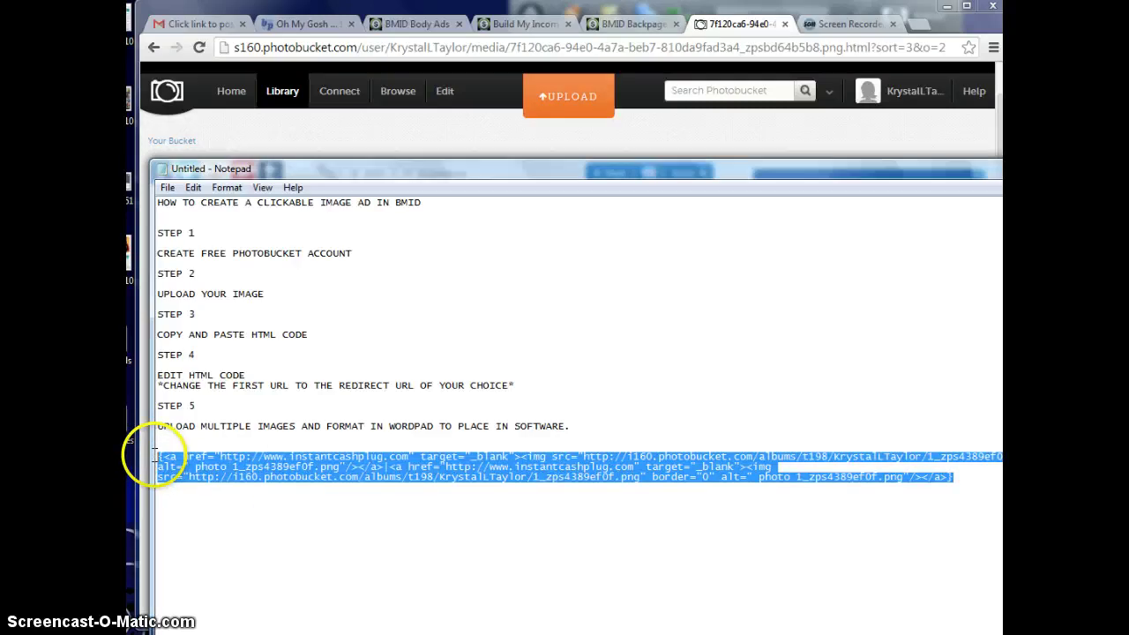
key(super)
click(176, 482)
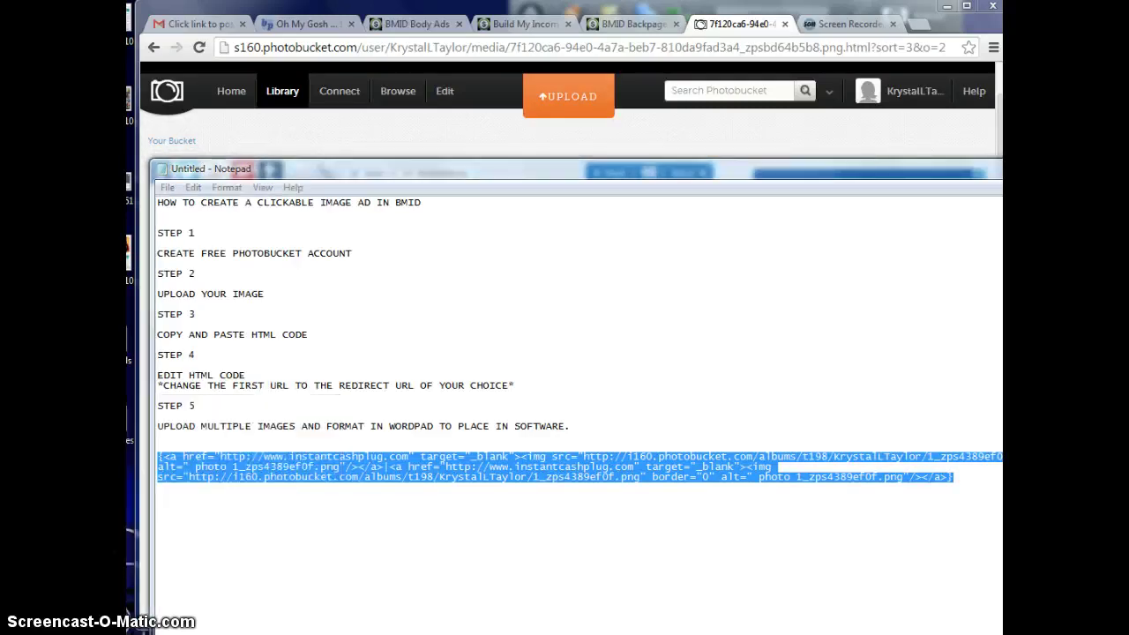
key(ctrl+v)
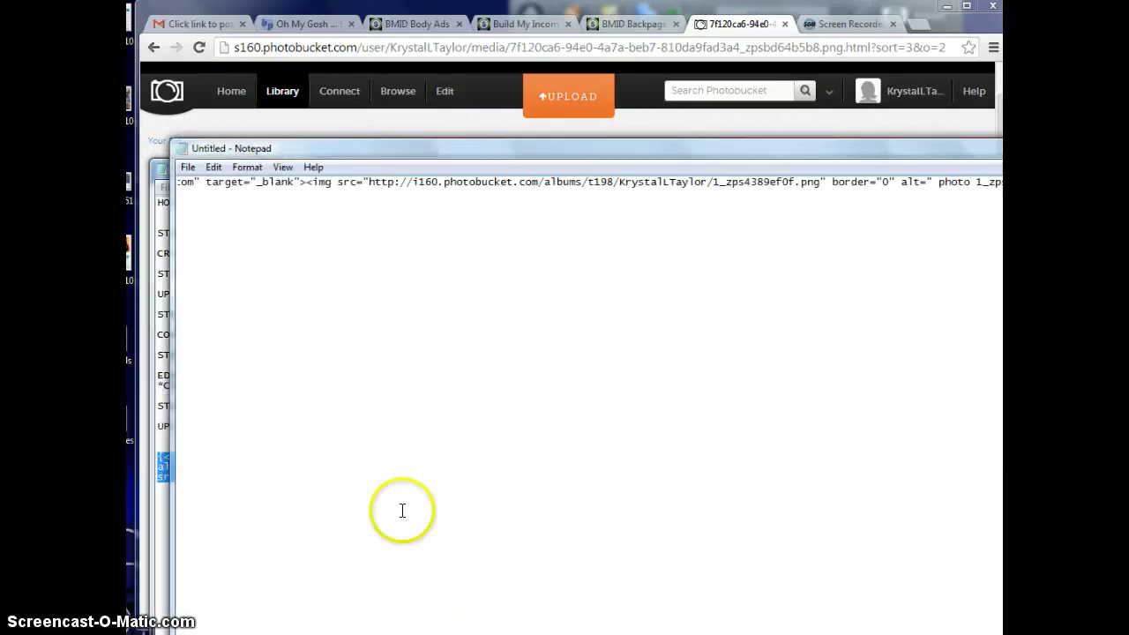
key(ctrl+v)
key(ctrl+v)
key(ctrl+v)
key(ctrl+v)
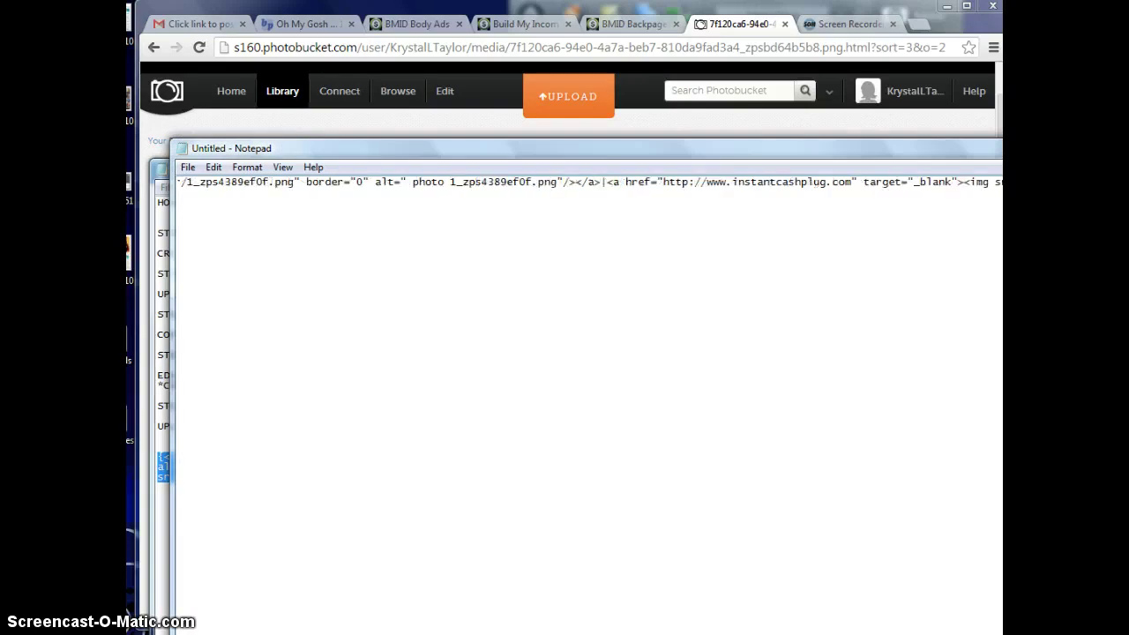
text(<a href="http://www.instantcashplug.com" target="_blank"><img src="http://i160.photobucket.com/albums/t198/KrystalLTaylor/1_zps4389ef0f.png" border="0" alt=" photo 1_zps4389ef0f.png"/></a>)
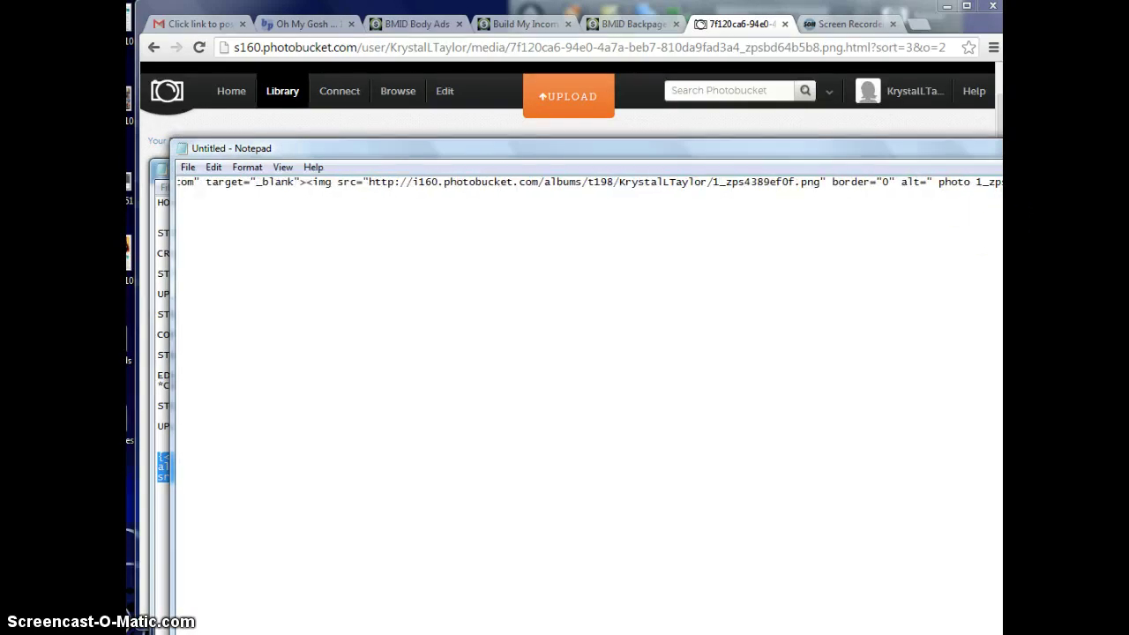
- Resize the window to view the long code line and type '||||'
drag(1002, 617, 988, 597)
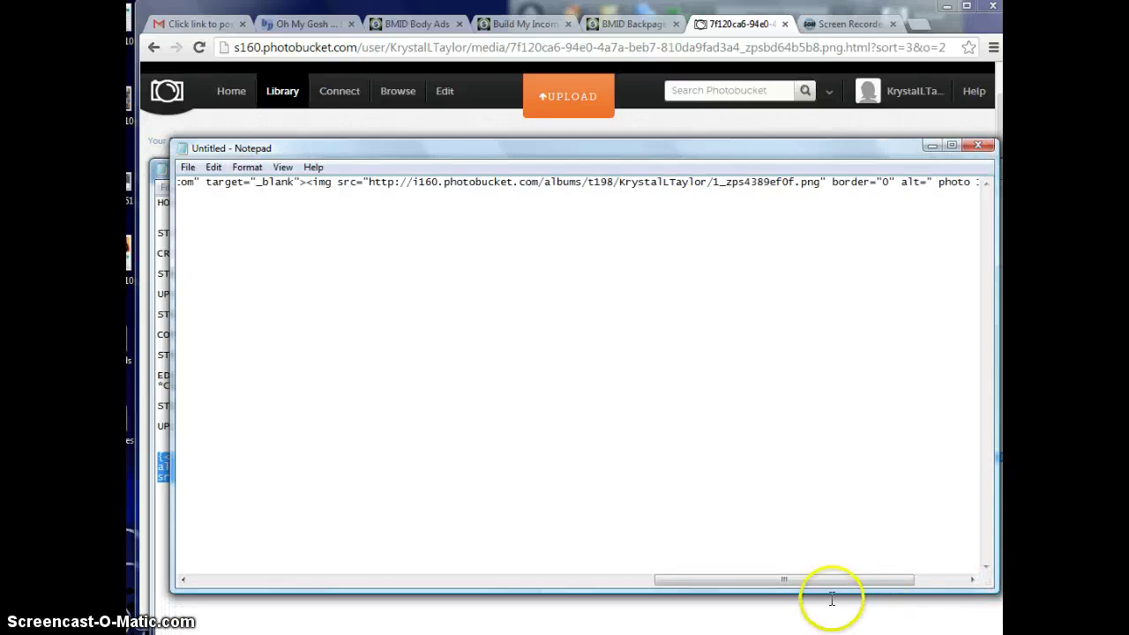
drag(817, 580, 292, 597)
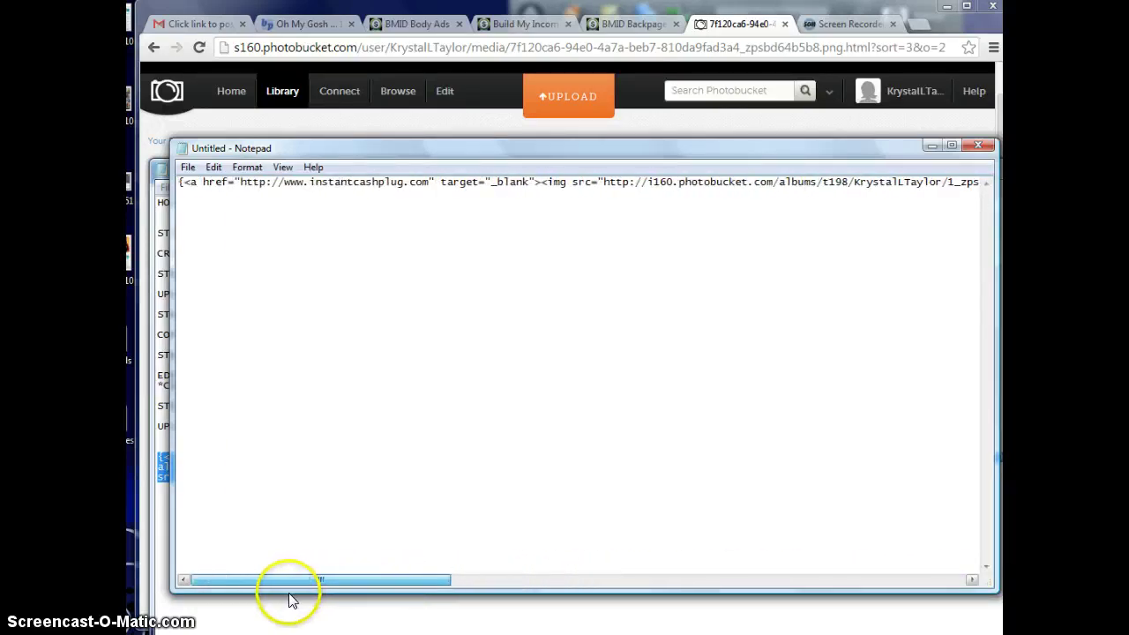
drag(386, 598, 847, 582)
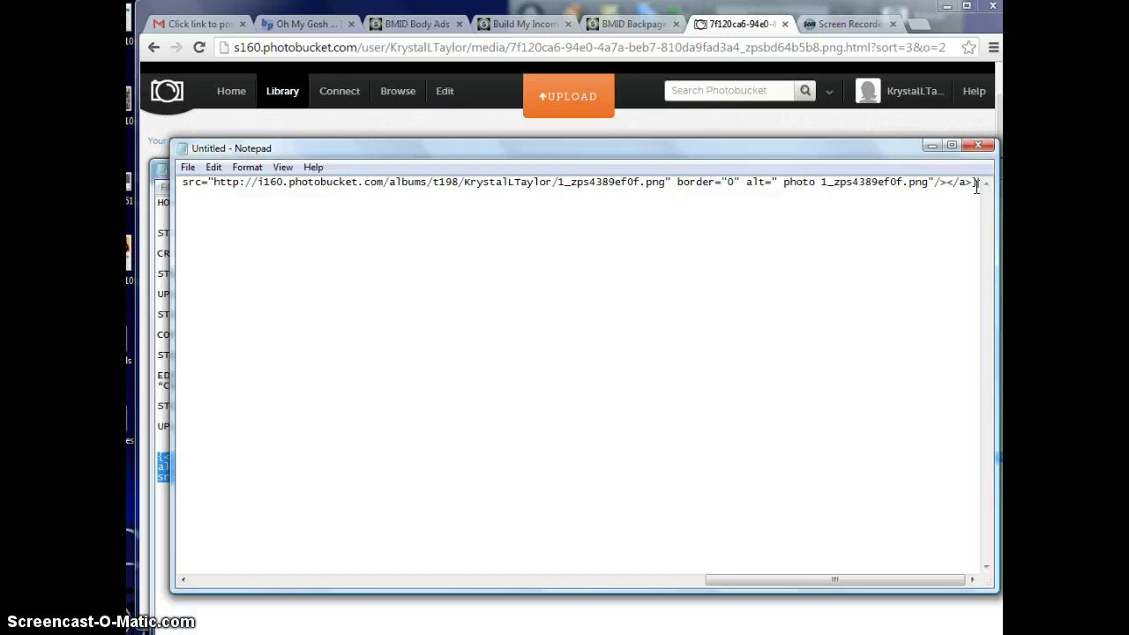
text(||||)
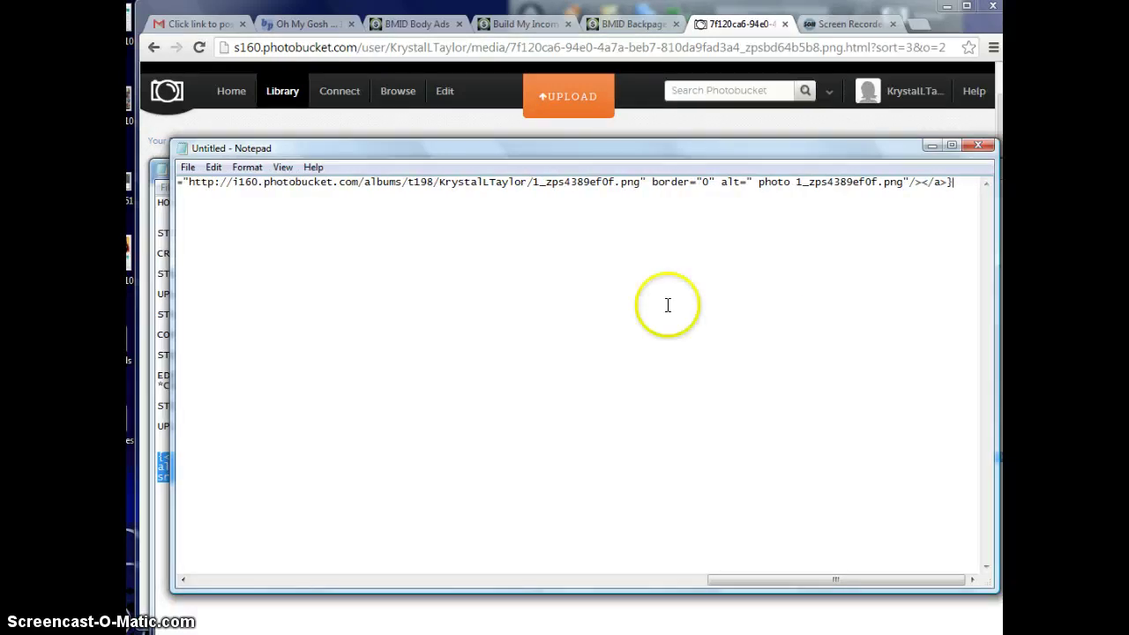
- Save the brace-wrapped ad code as the text file bodyads3 on the Desktop
drag(772, 585, 882, 582)
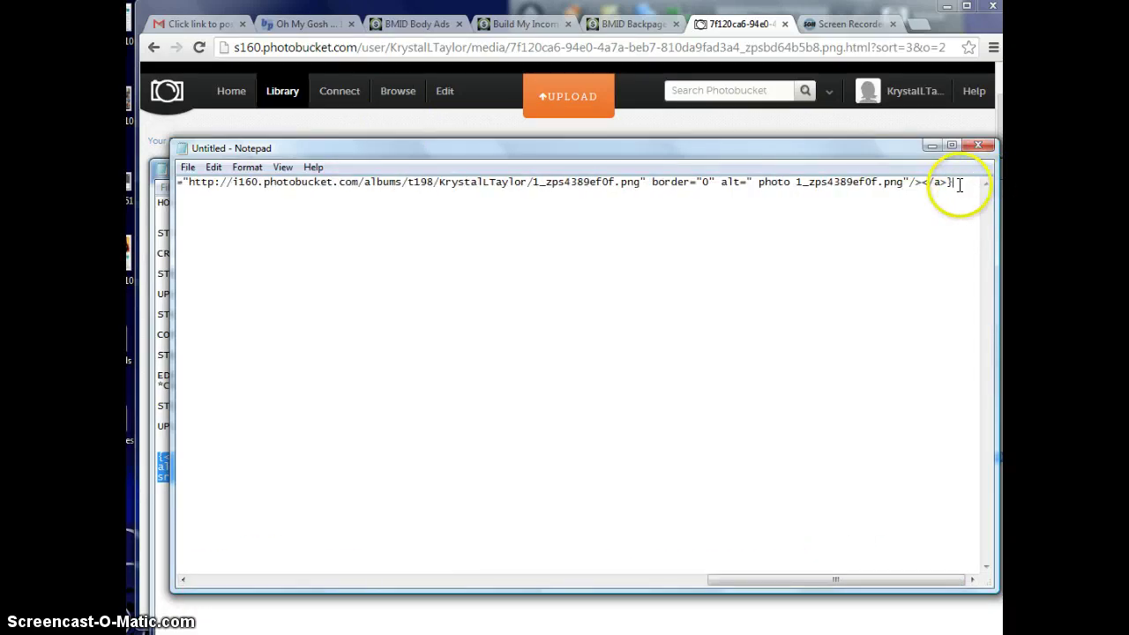
click(187, 167)
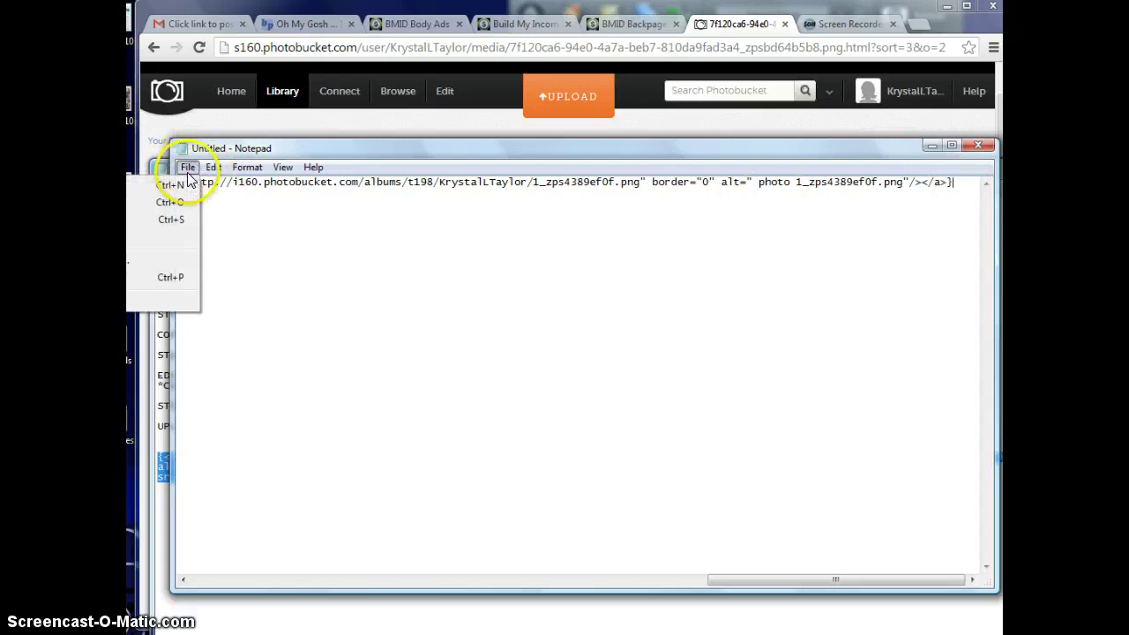
click(150, 239)
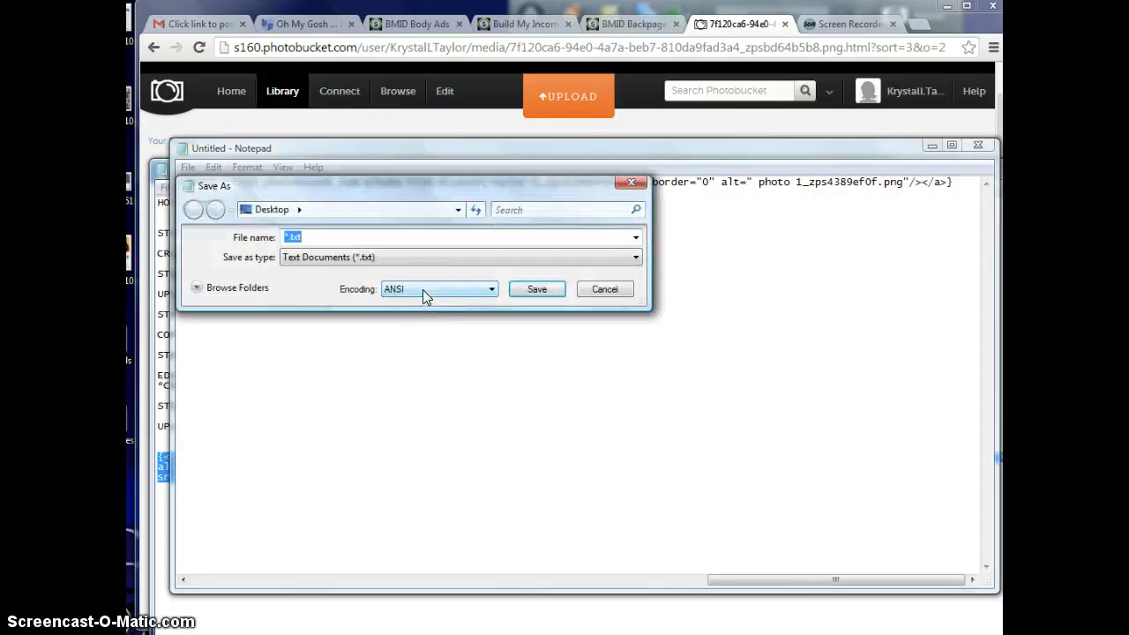
text(bodyads3)
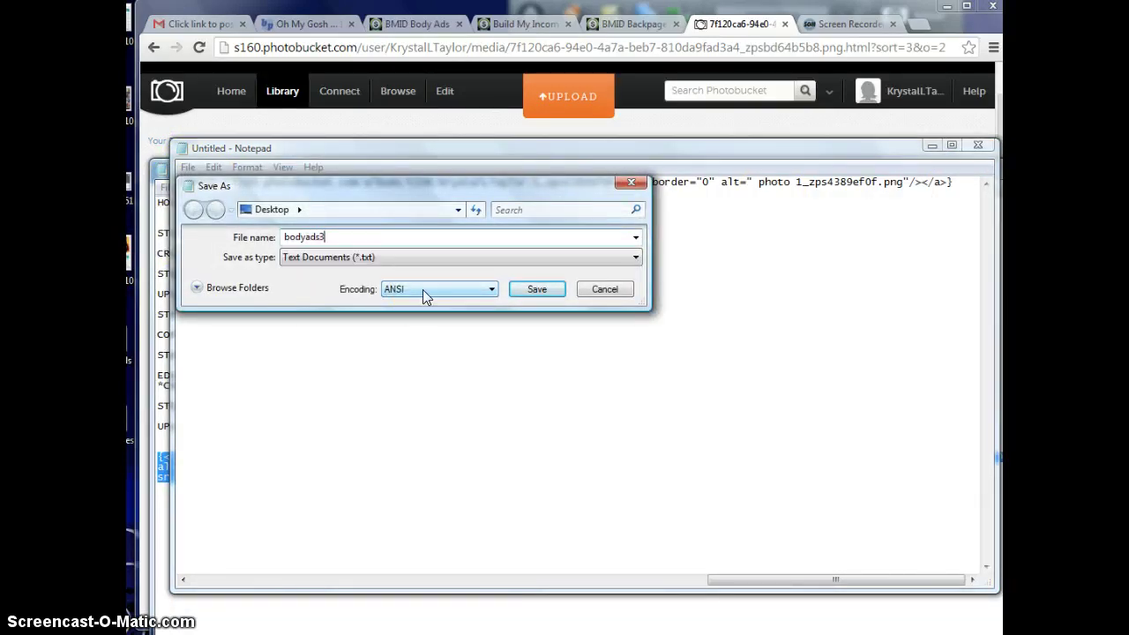
key(Return)
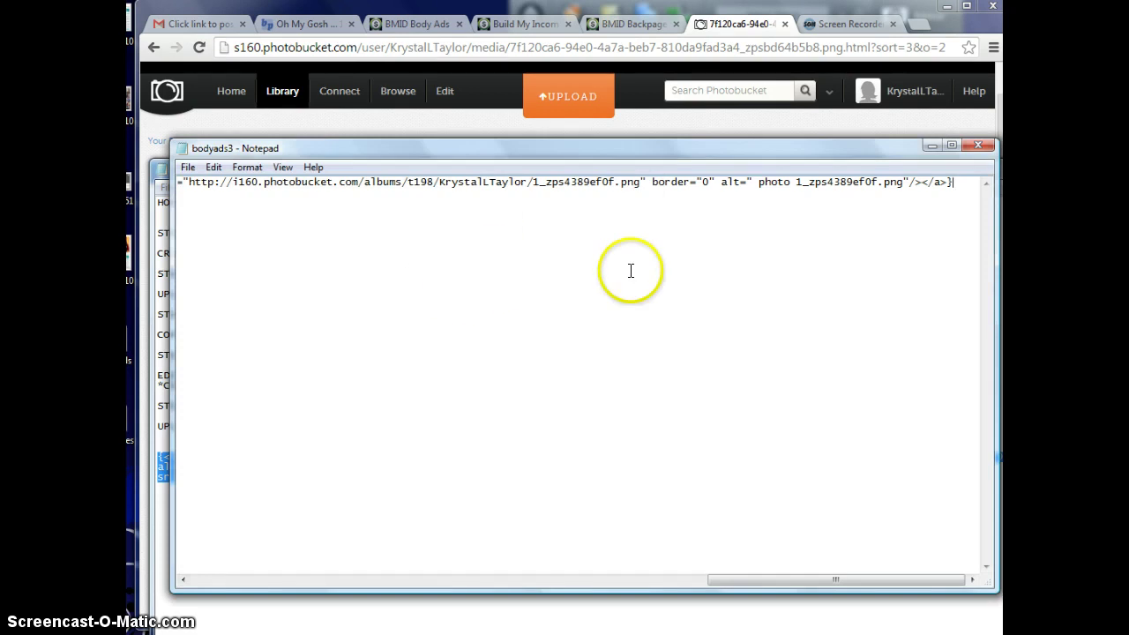
click(646, 478)
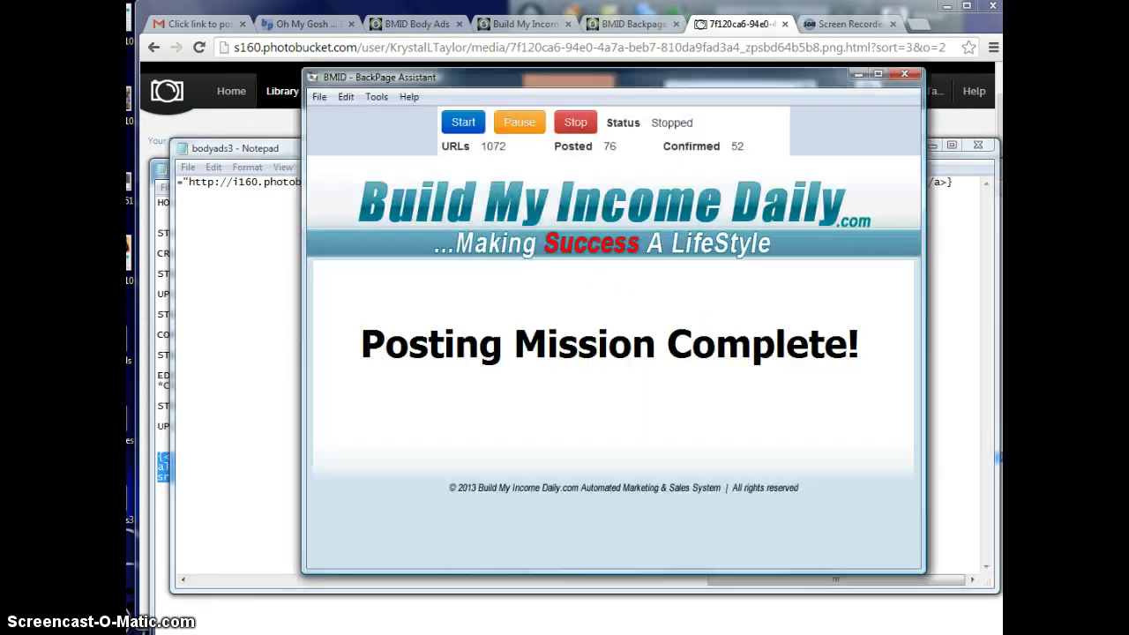
- Open BMID BackPage Assistant's Tools > Settings and test the email account until 'Connection Successful!'
click(648, 251)
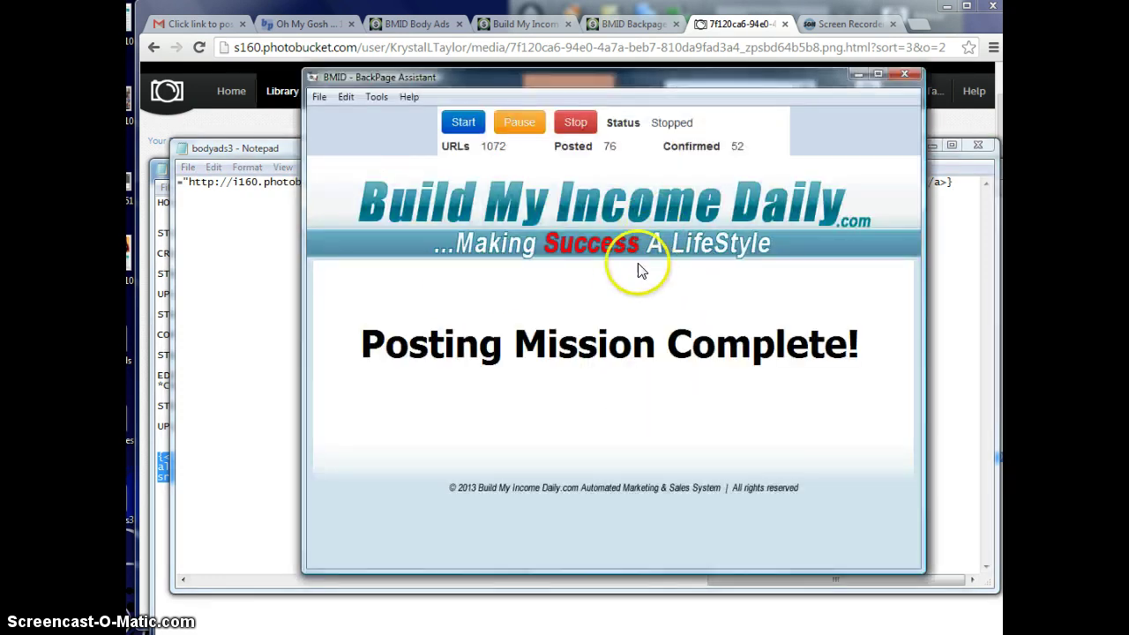
click(378, 97)
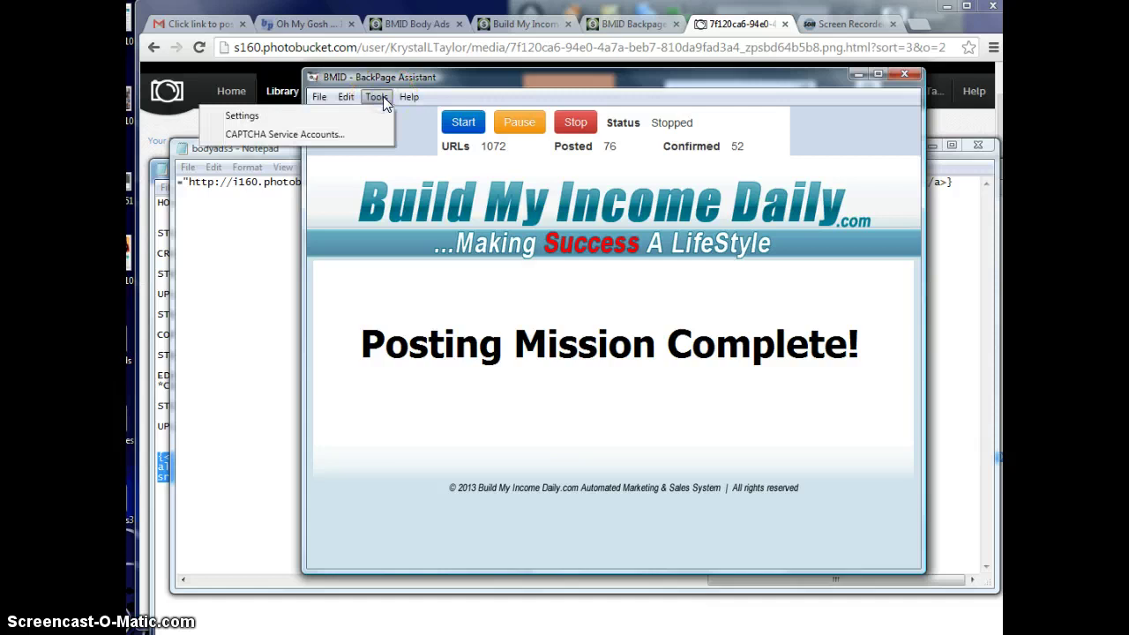
click(379, 97)
click(379, 98)
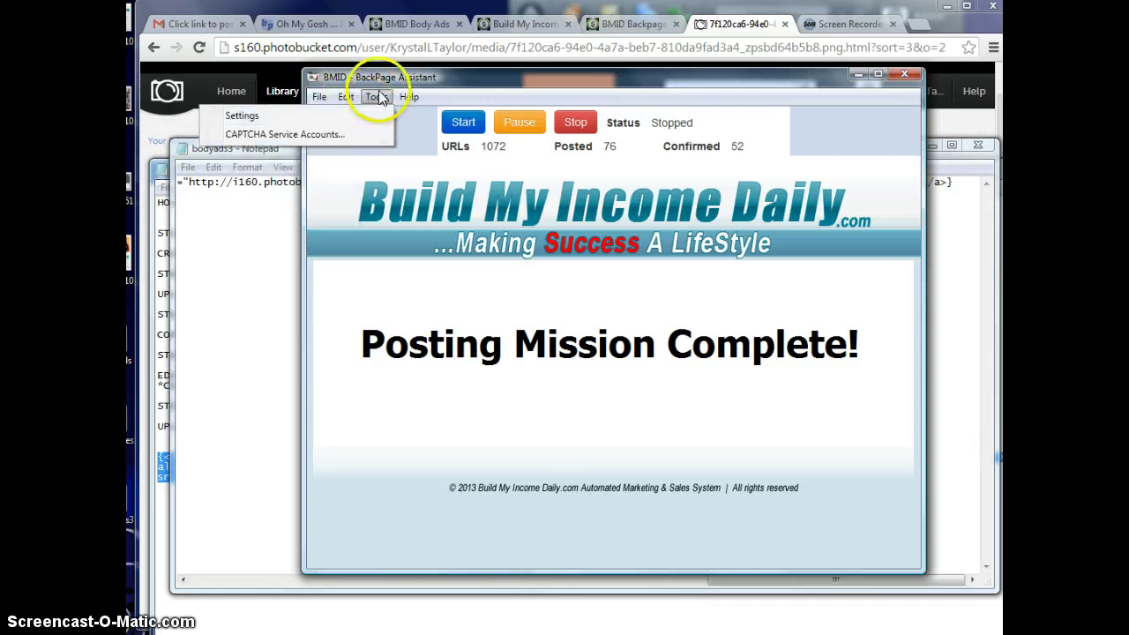
click(374, 112)
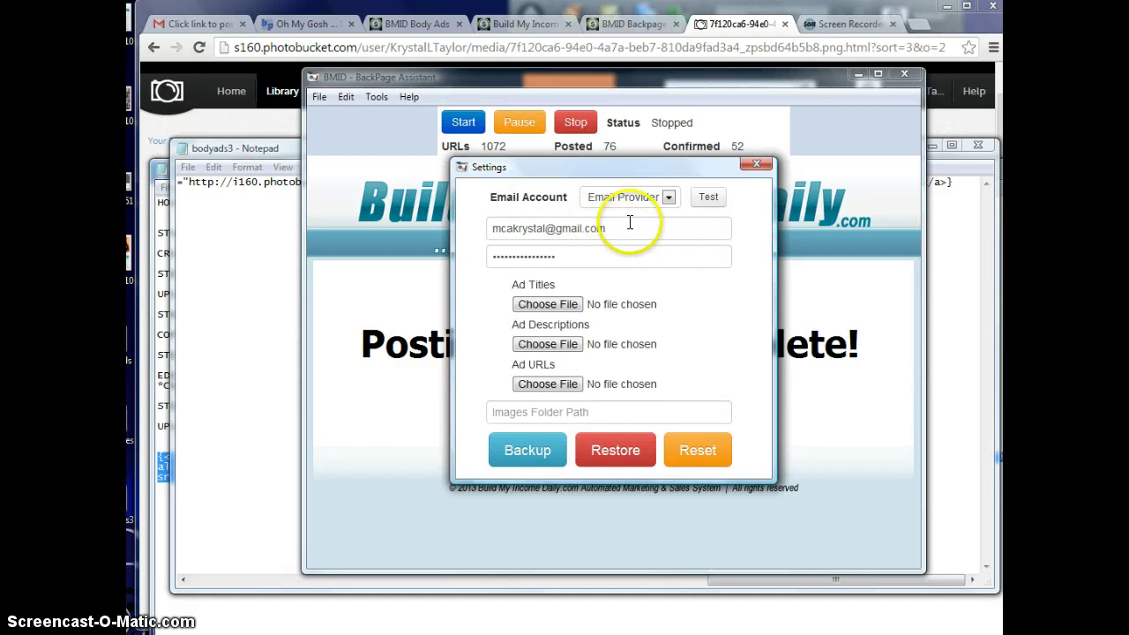
click(703, 206)
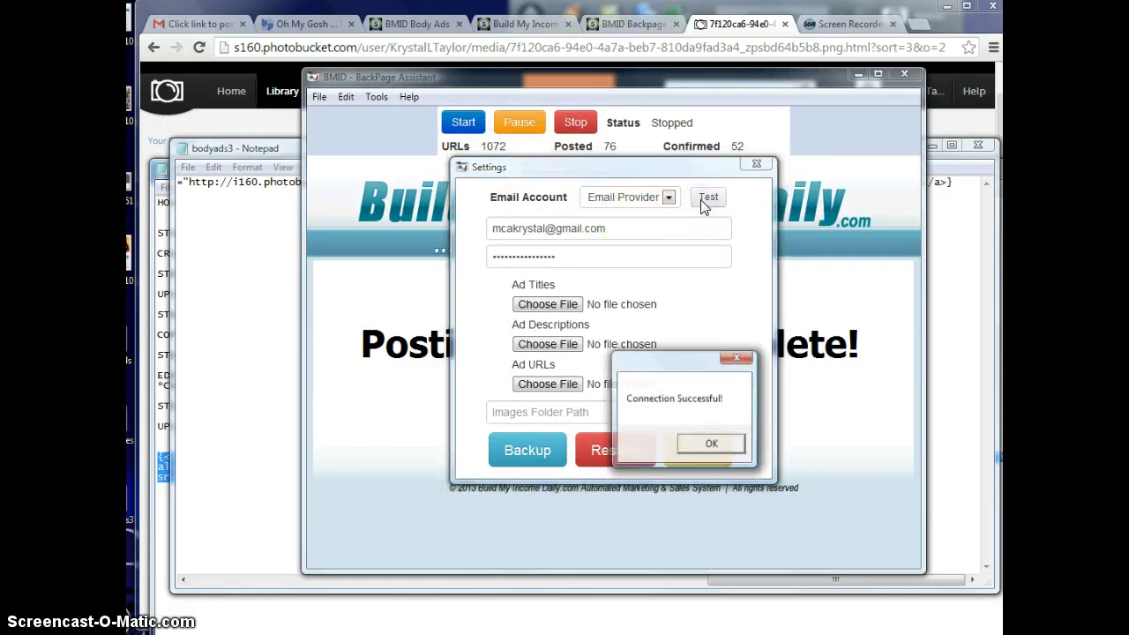
click(710, 444)
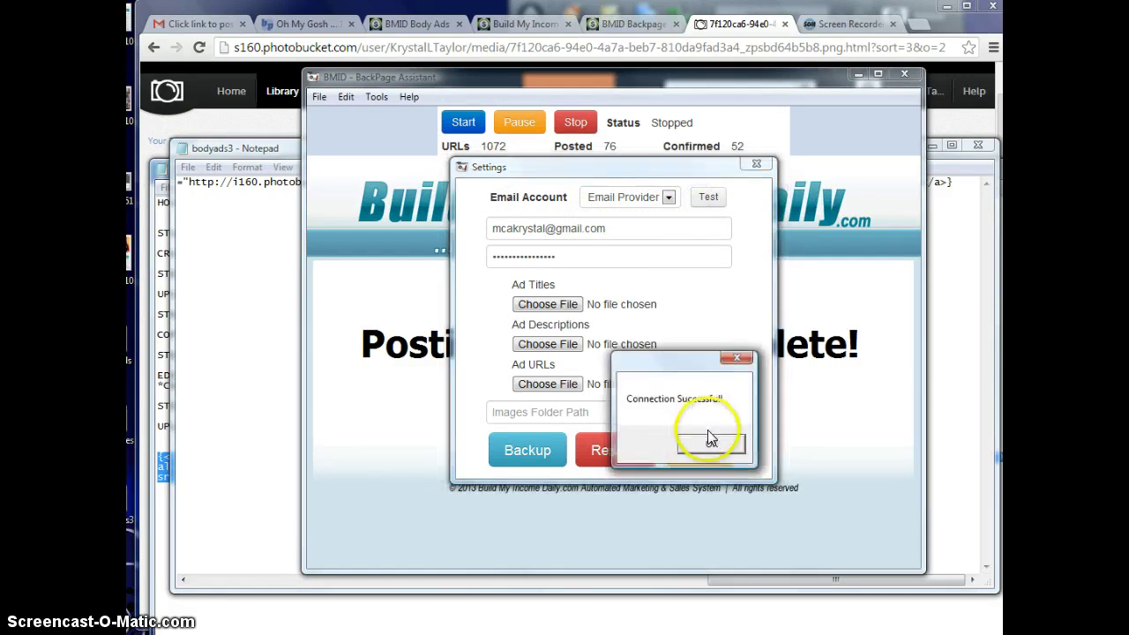
- Browse the Ad Titles and Ad Descriptions file pickers, closing both without choosing a file
click(565, 306)
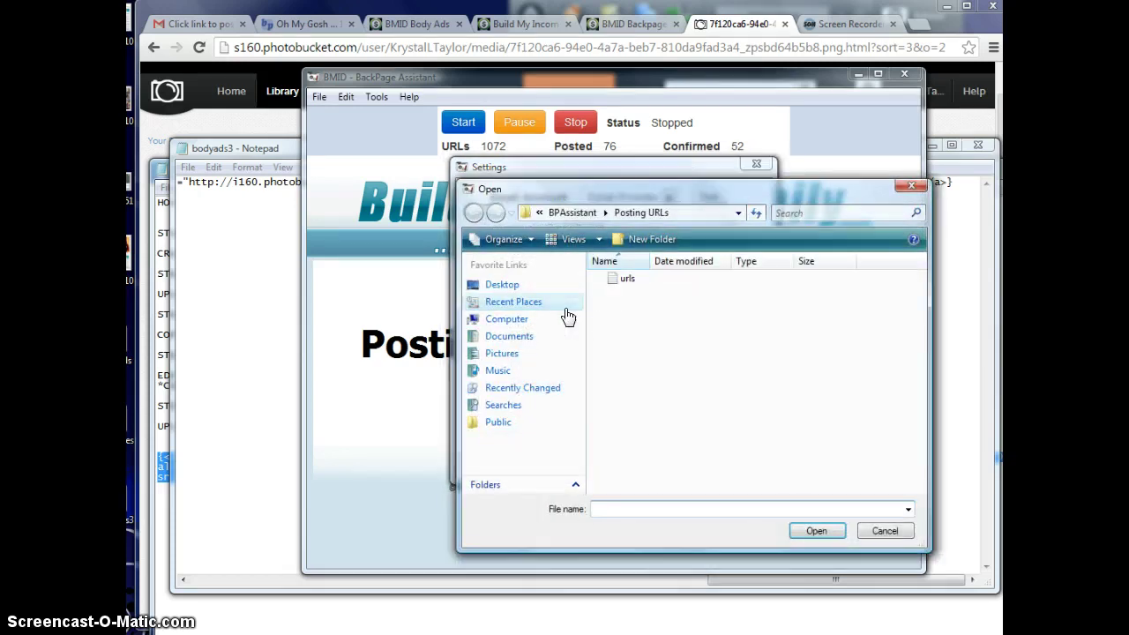
click(559, 305)
click(871, 238)
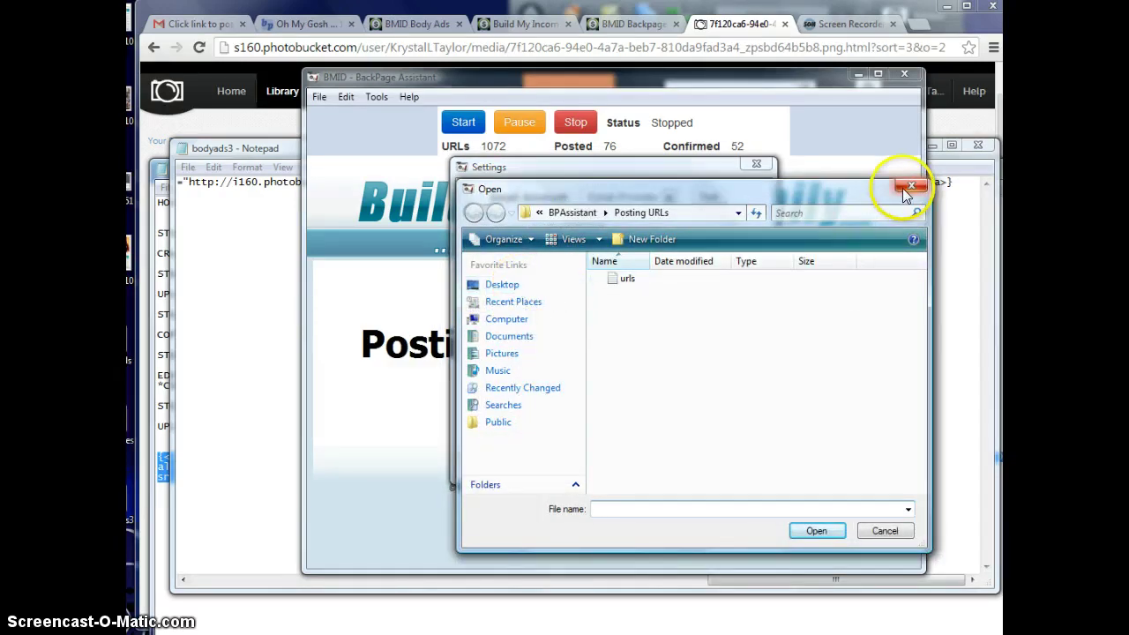
click(910, 187)
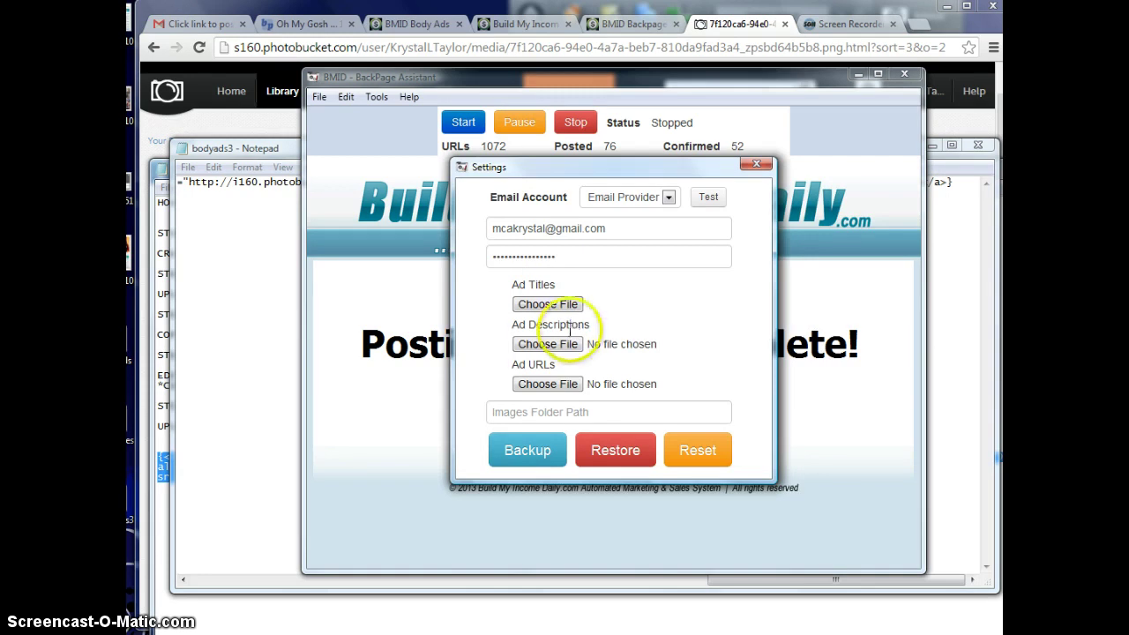
click(570, 344)
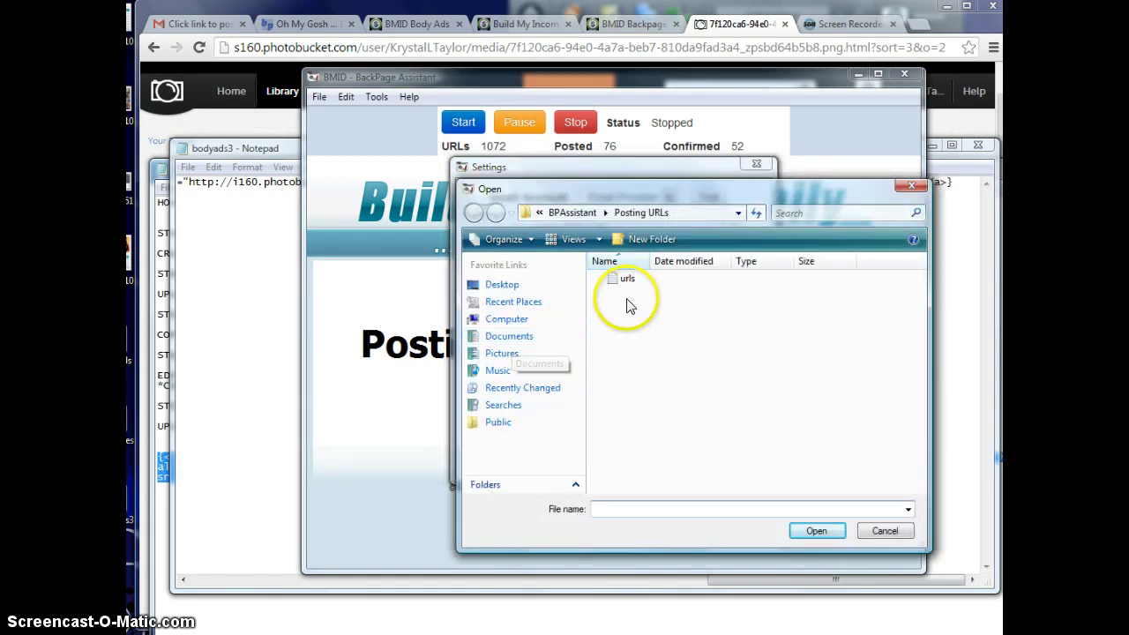
click(910, 187)
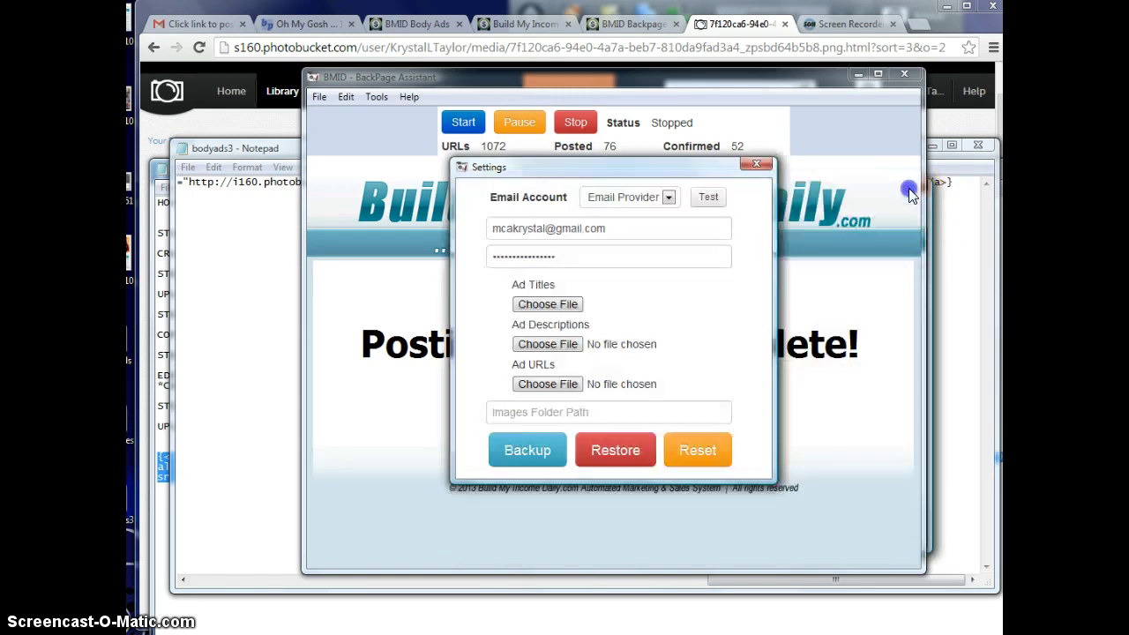
- Load the urls file from BPAssistant > Posting URLs as the Ad URLs, then close Settings
click(564, 391)
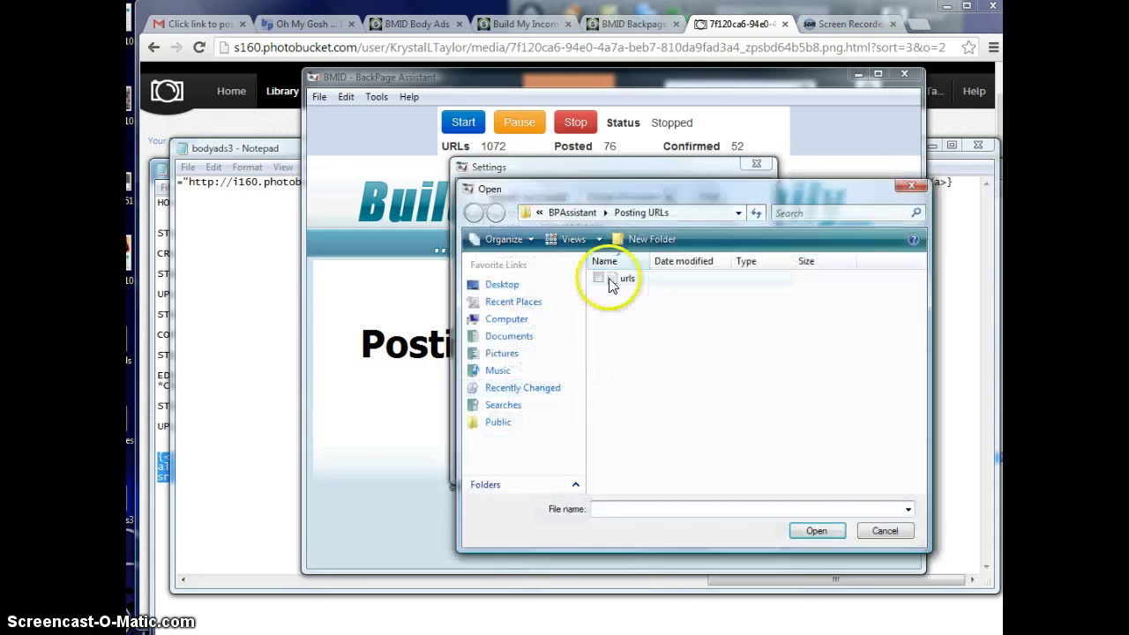
click(573, 213)
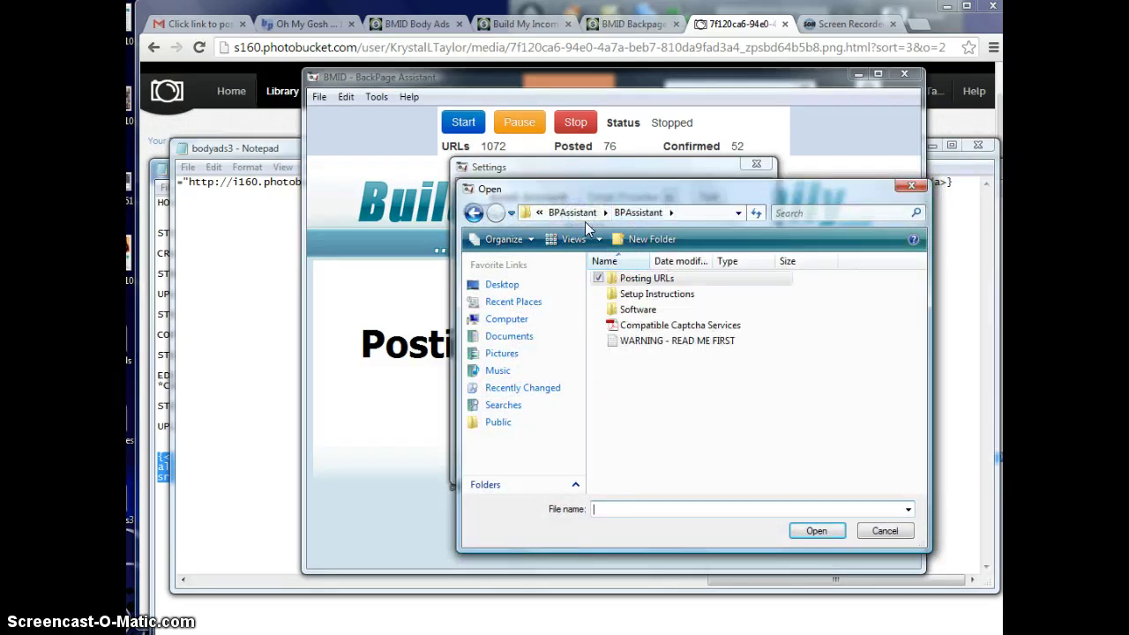
double_click(642, 279)
double_click(629, 278)
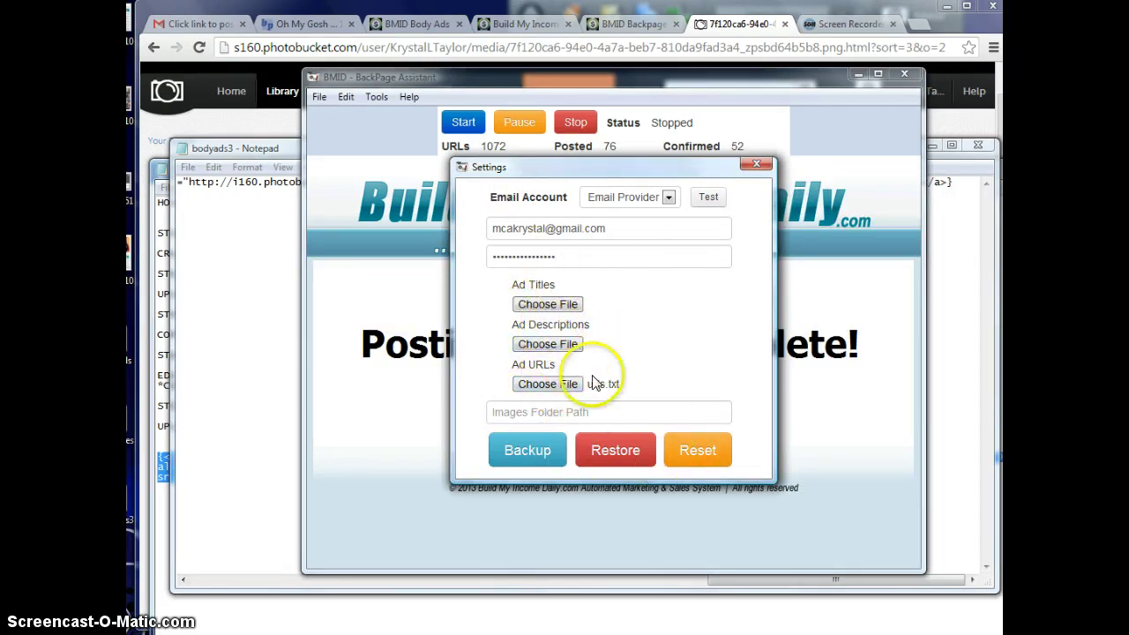
click(757, 166)
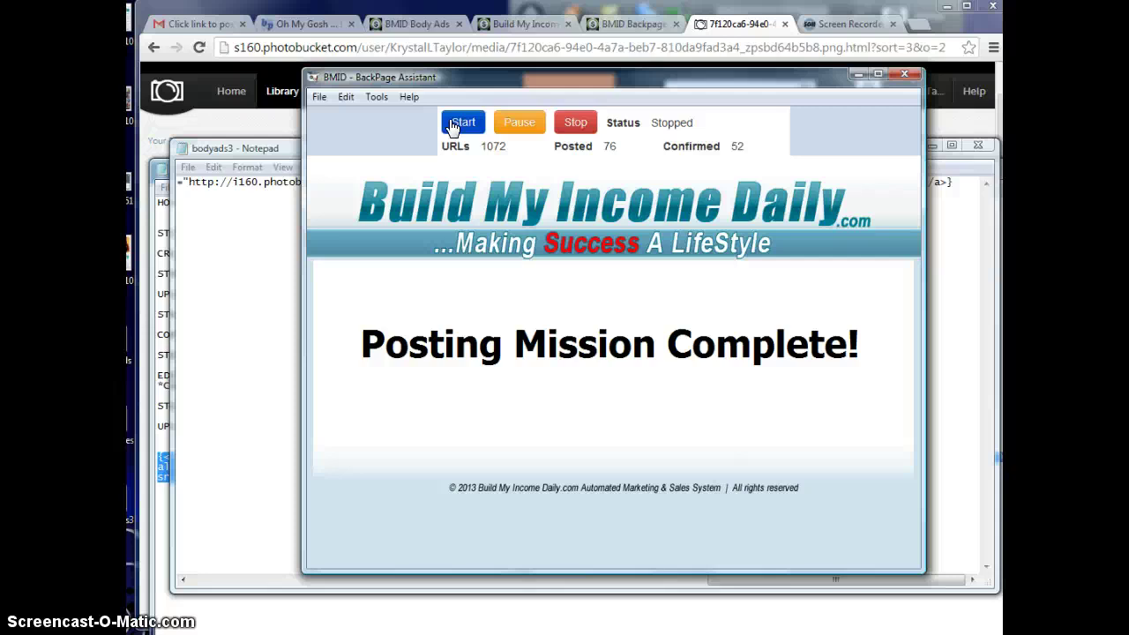
- Search the Gmail mailbox for 'backpage'
click(212, 23)
click(378, 84)
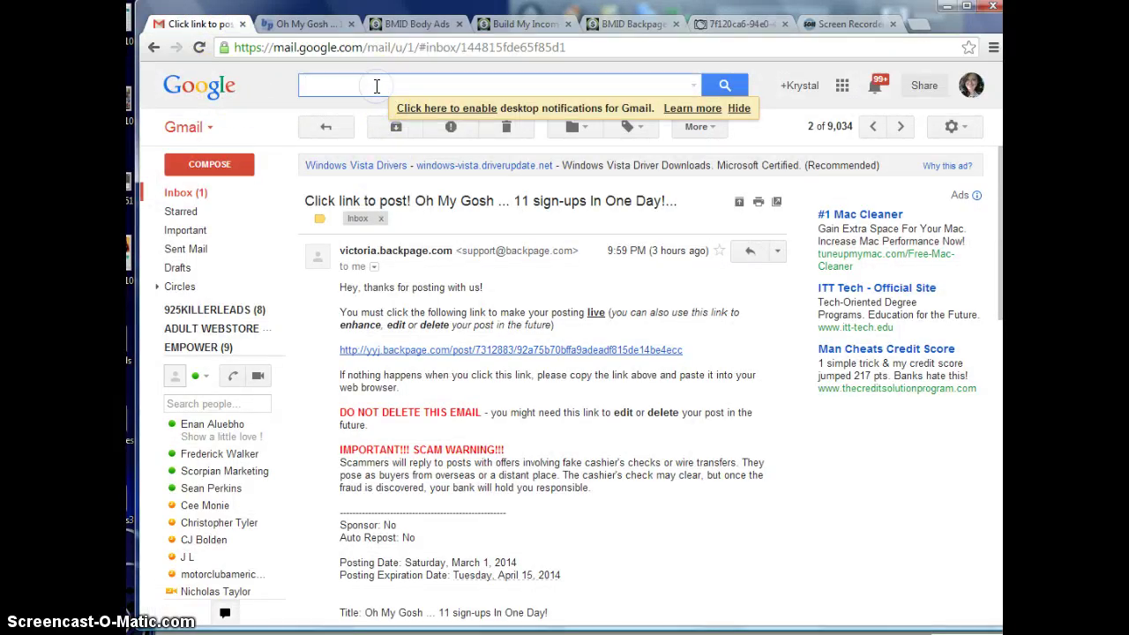
text(backpage)
key(Return)
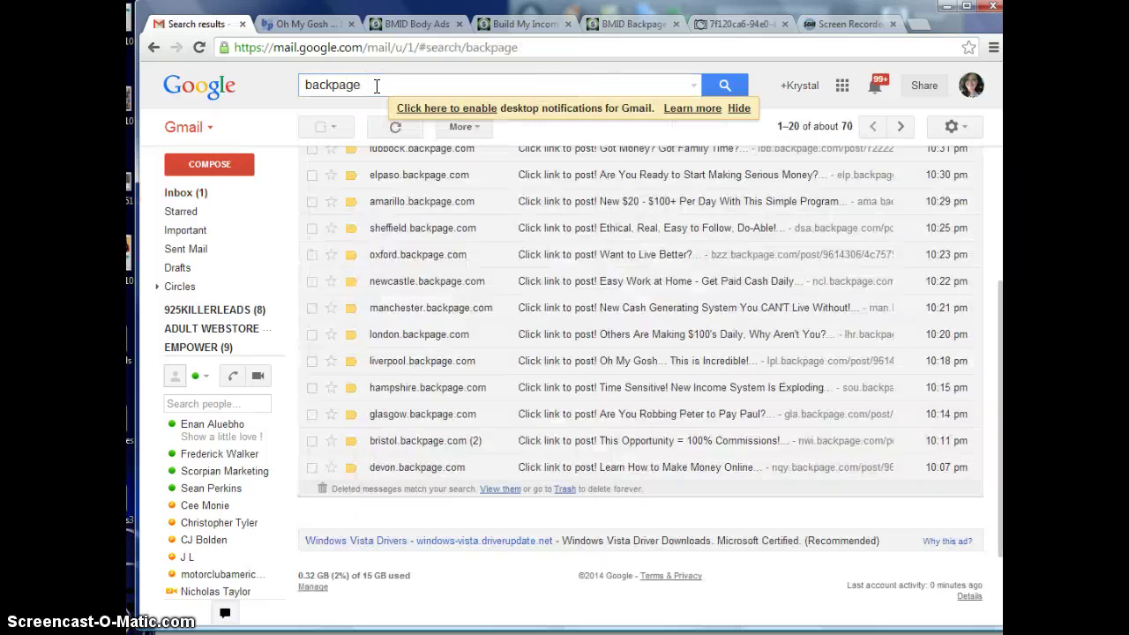
- Open the brisbane.backpage.com confirmation email from the search results
scroll(776, 468, up, 1)
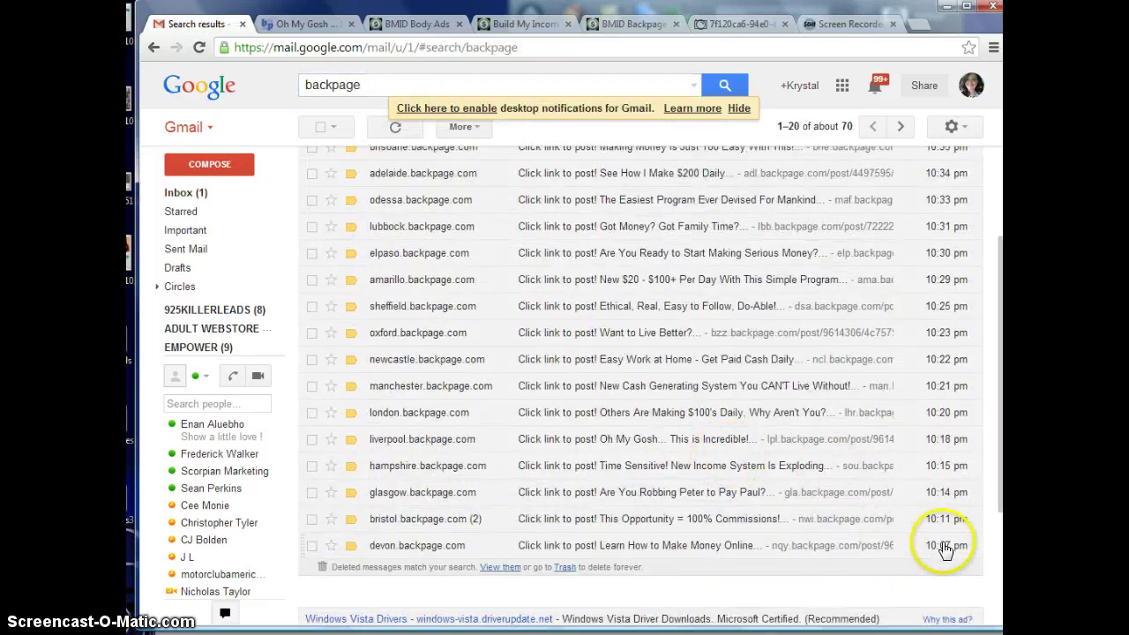
scroll(947, 547, up, 2)
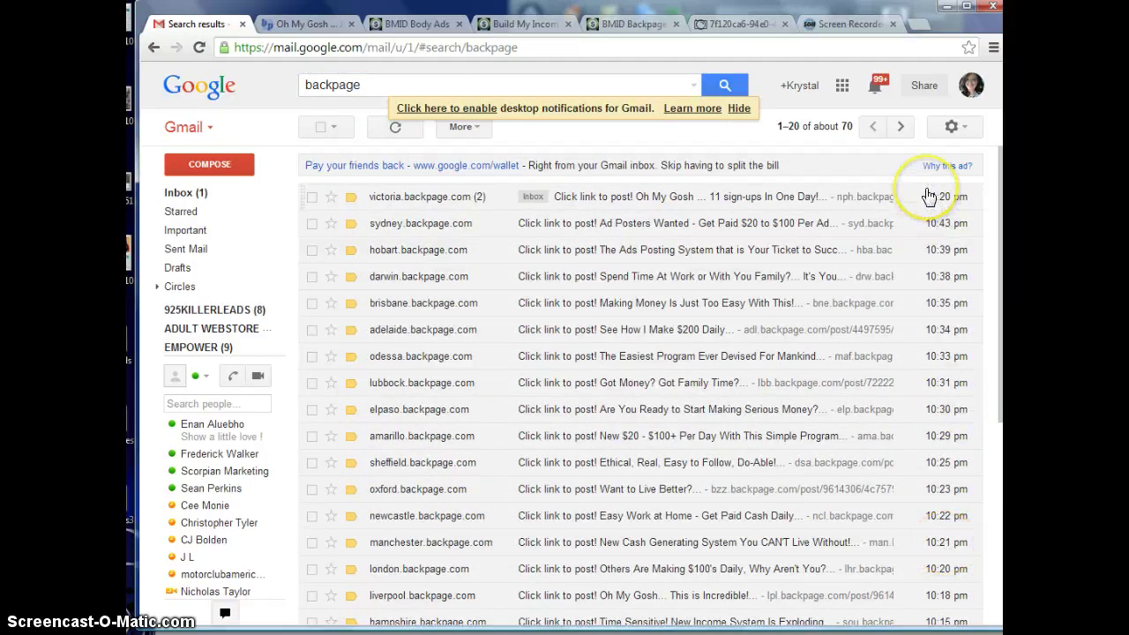
scroll(821, 260, down, 4)
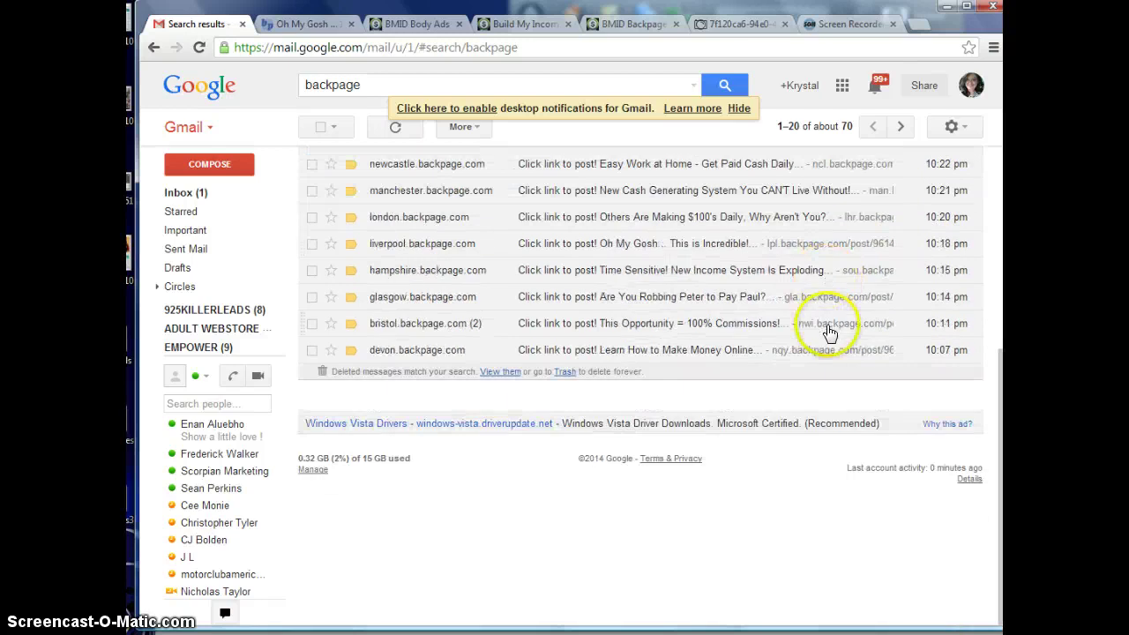
scroll(826, 329, up, 4)
scroll(829, 332, up, 1)
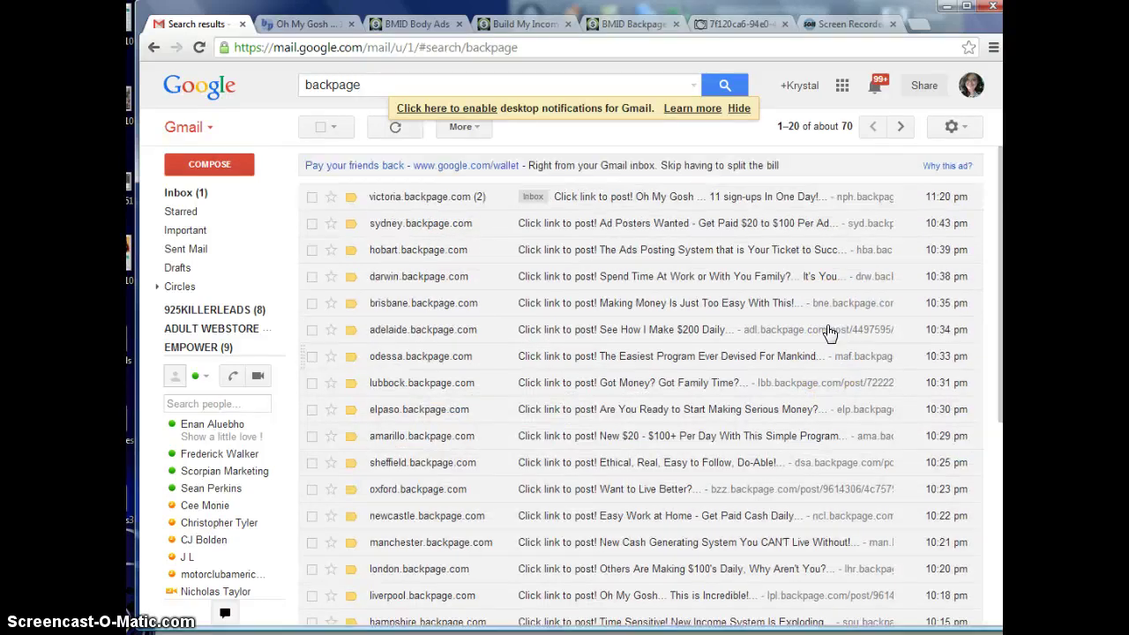
scroll(830, 333, down, 5)
scroll(830, 333, up, 5)
click(749, 304)
click(637, 304)
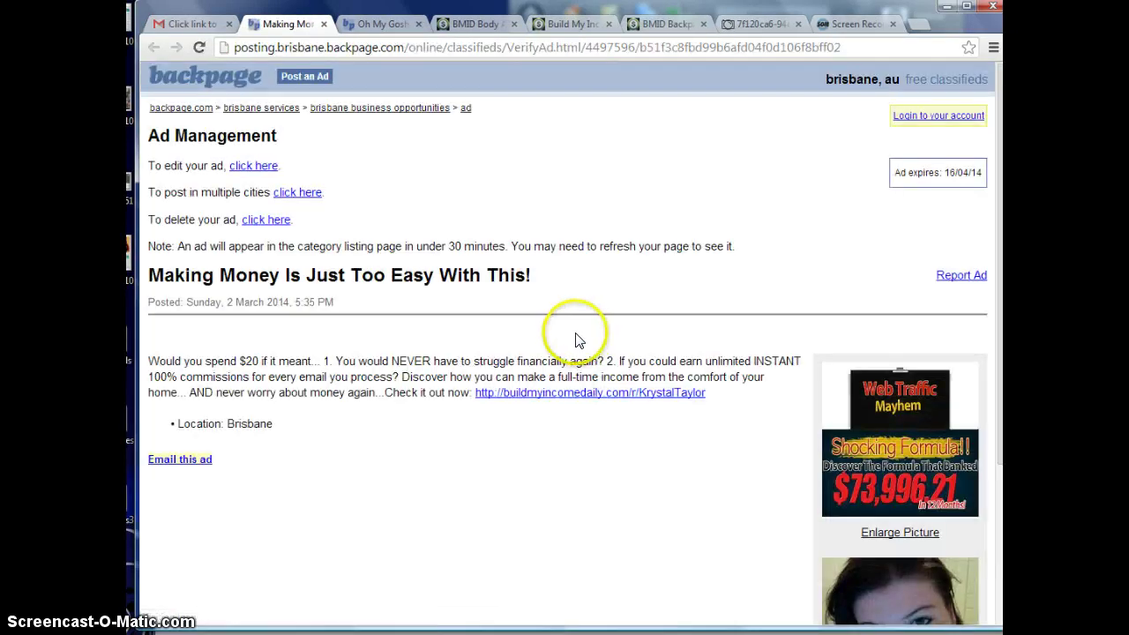
- Close the Brisbane ad page and open the Amarillo email's posted ad from the backpage results
scroll(565, 337, down, 3)
scroll(557, 341, up, 3)
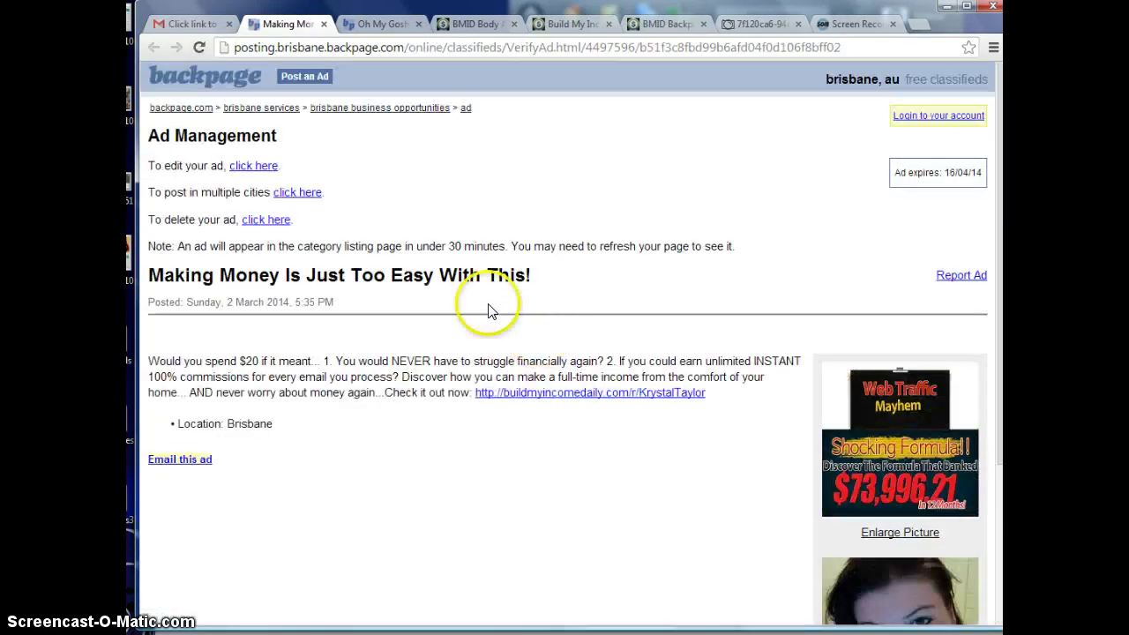
click(323, 25)
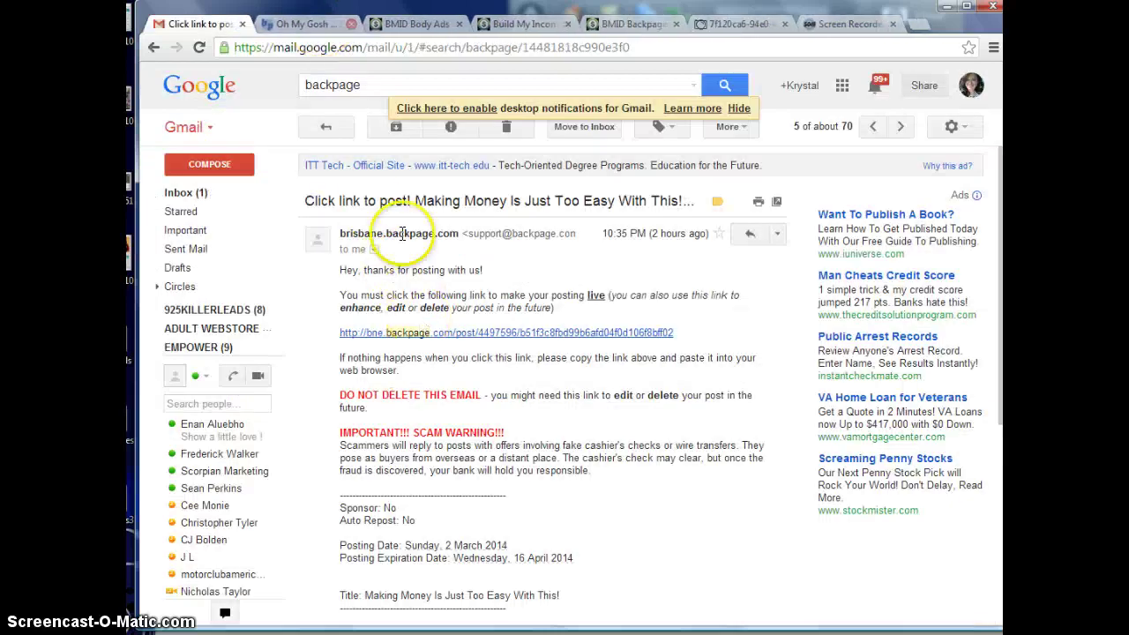
click(706, 82)
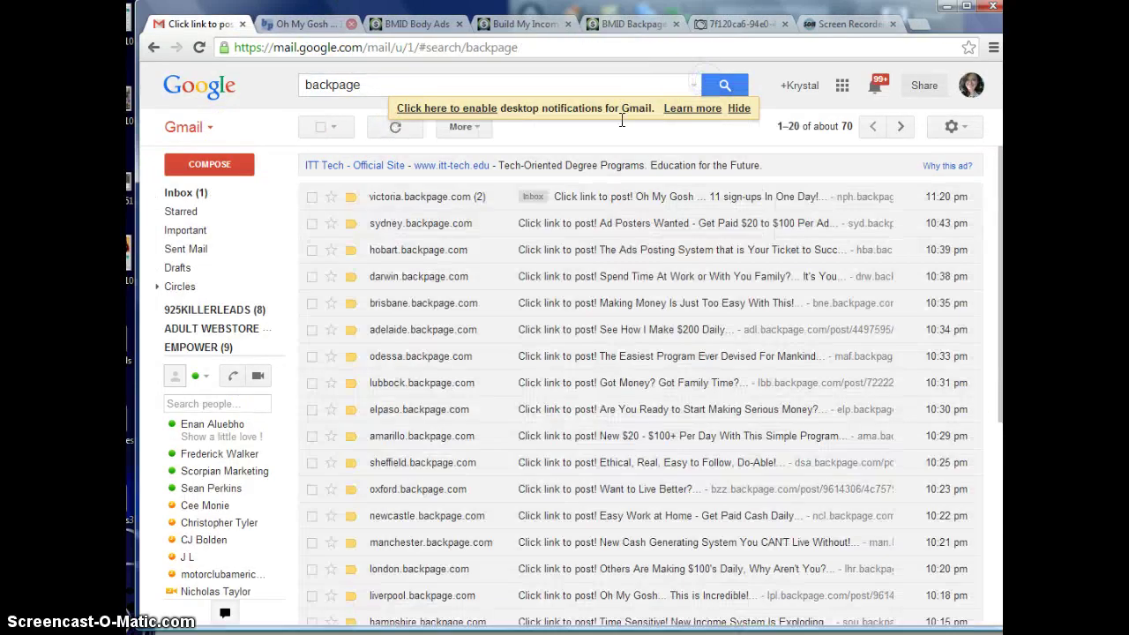
click(632, 438)
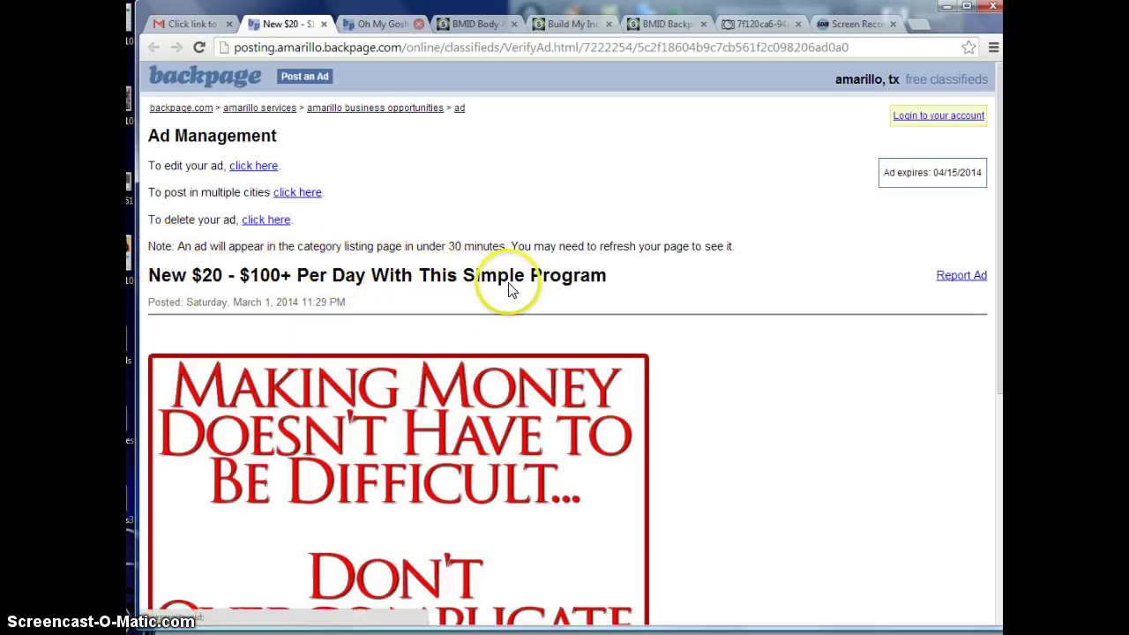
scroll(510, 290, down, 3)
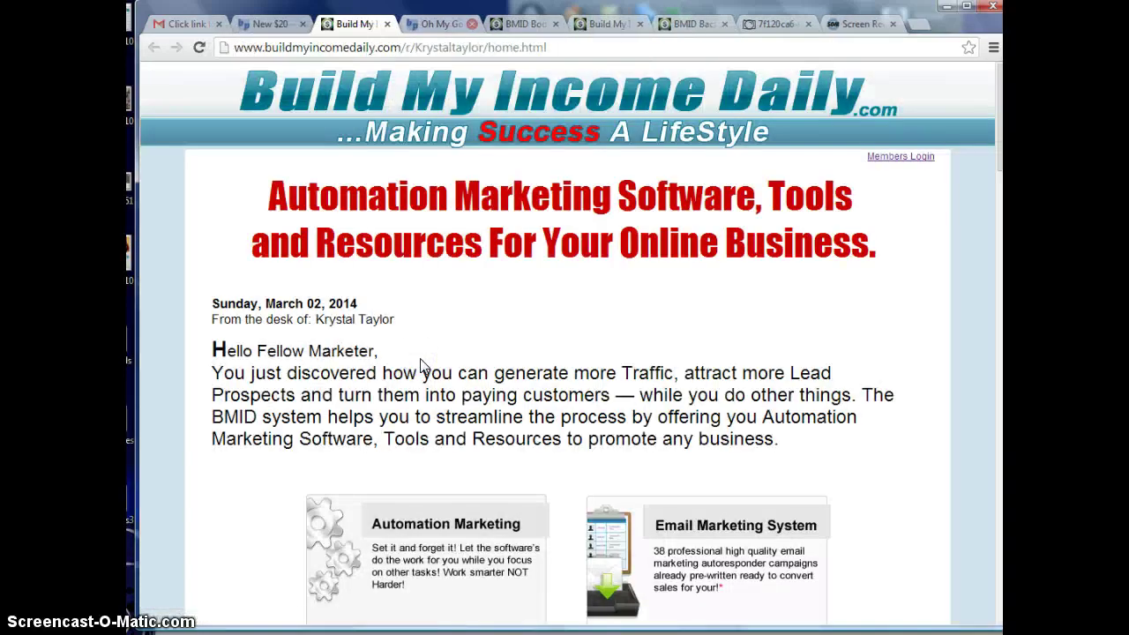
scroll(421, 366, down, 7)
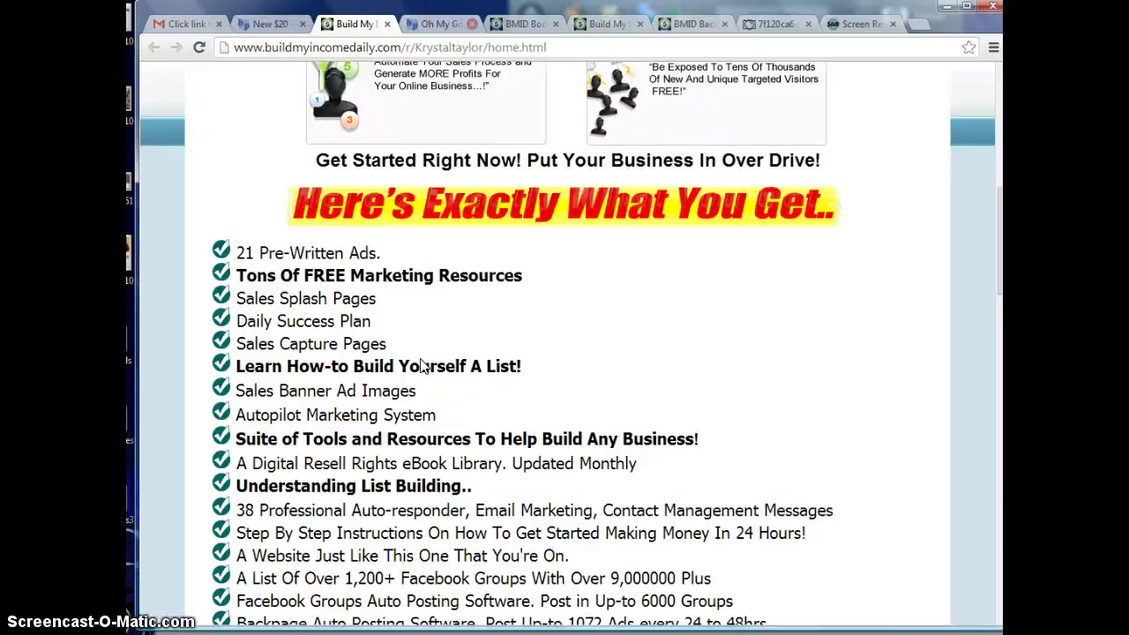
scroll(421, 366, up, 7)
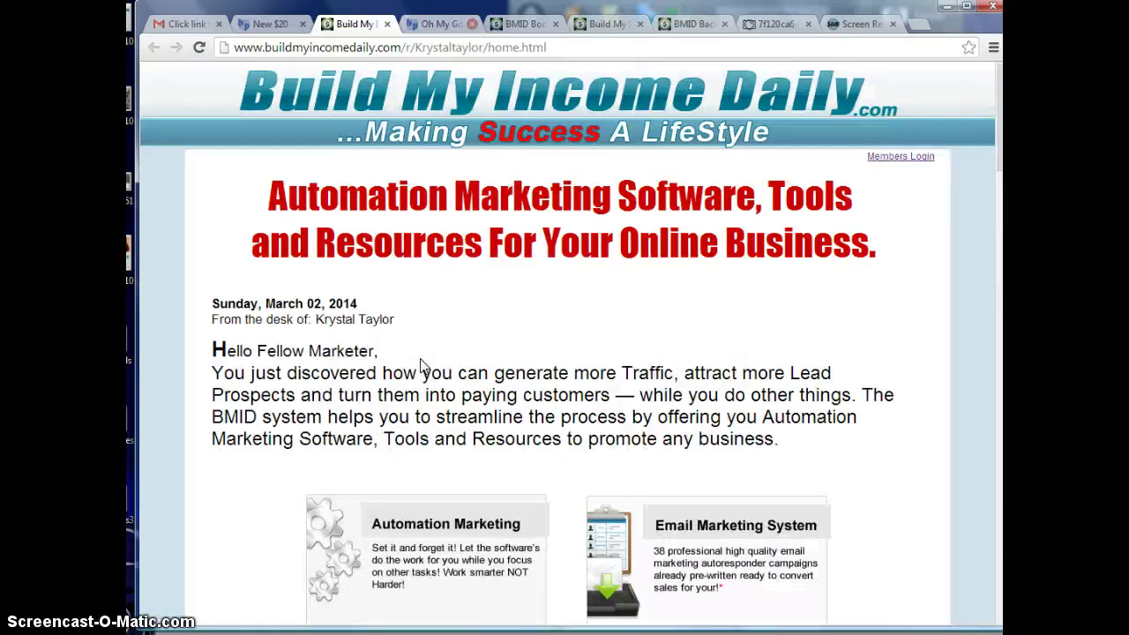
click(421, 357)
click(420, 355)
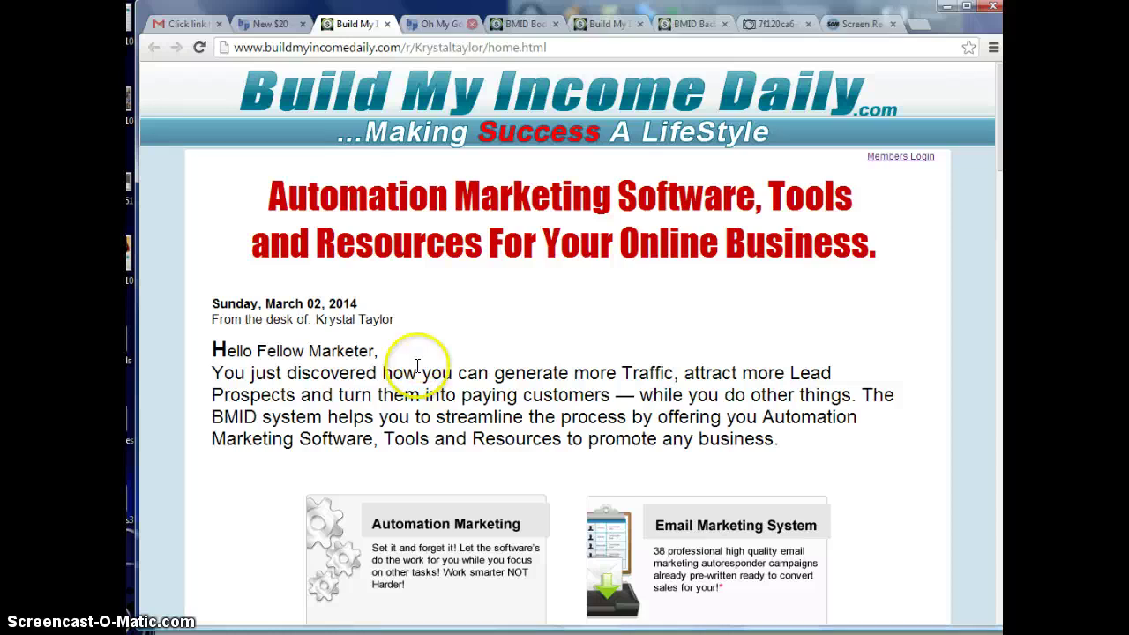
click(379, 537)
click(247, 618)
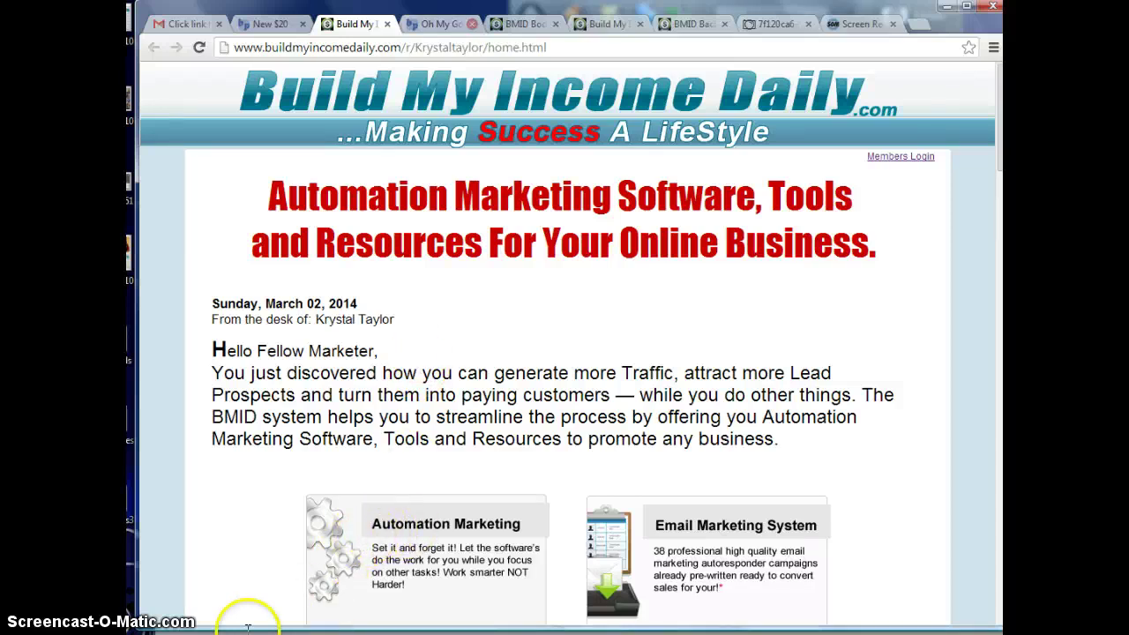